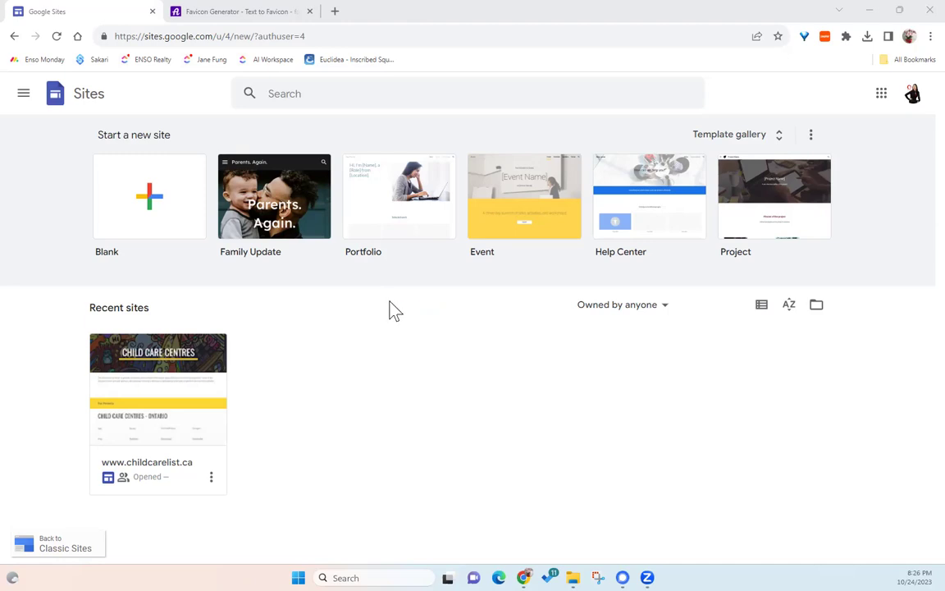
- Open the template gallery and scroll through the Personal, Work, Small business and Education templates
{"action": "left_click", "coordinate": [190, 37]}
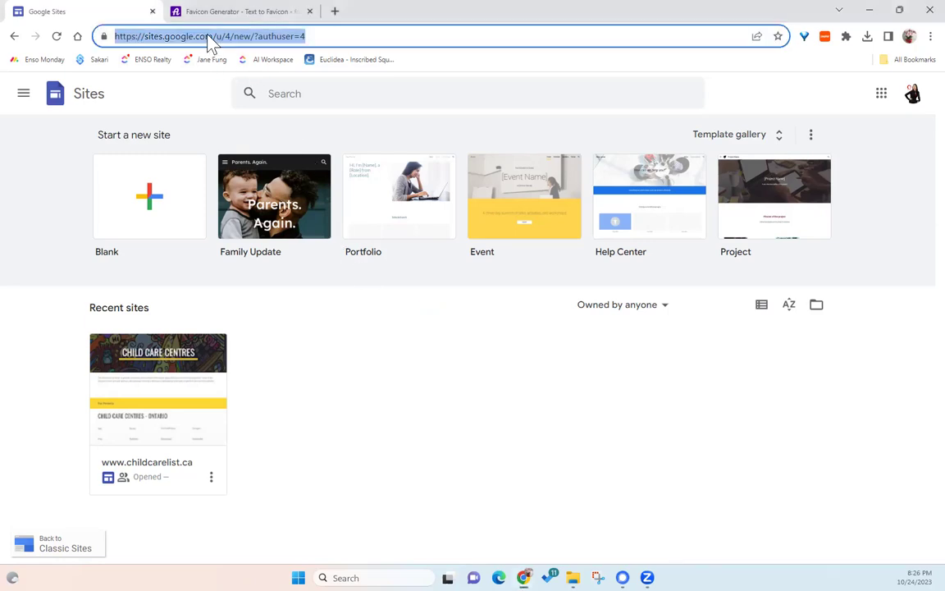
{"action": "left_click", "coordinate": [189, 36]}
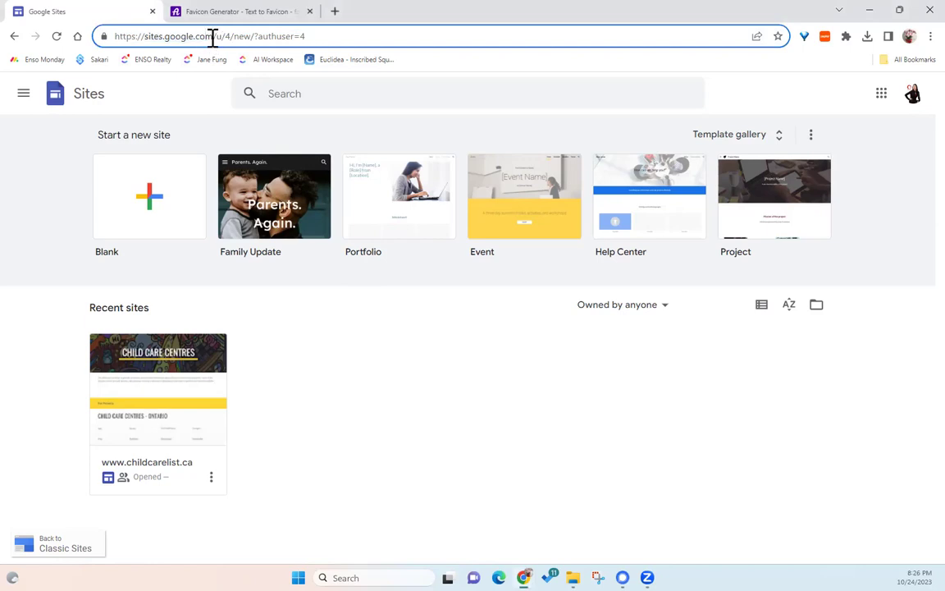
{"action": "left_click", "coordinate": [212, 36]}
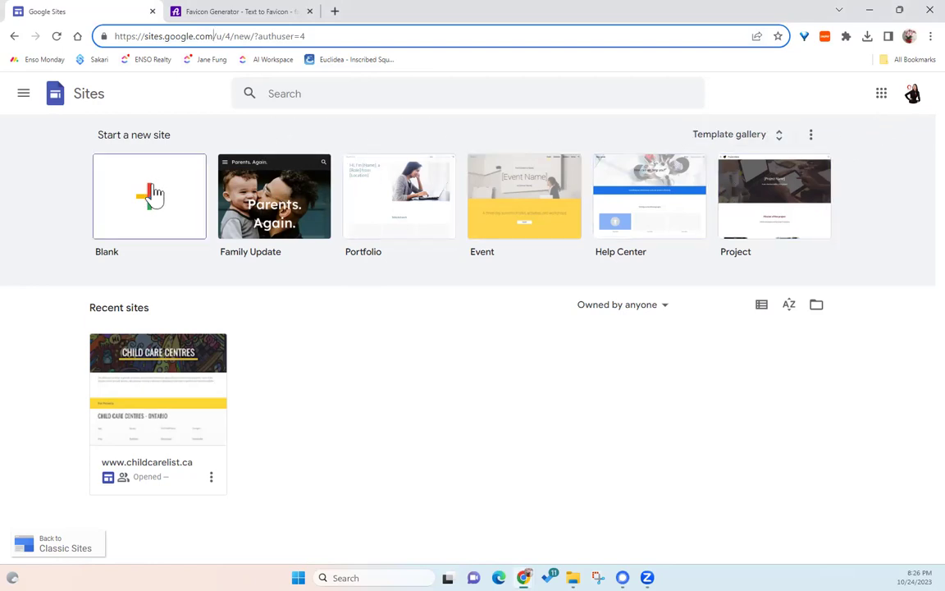
{"action": "left_click", "coordinate": [779, 138]}
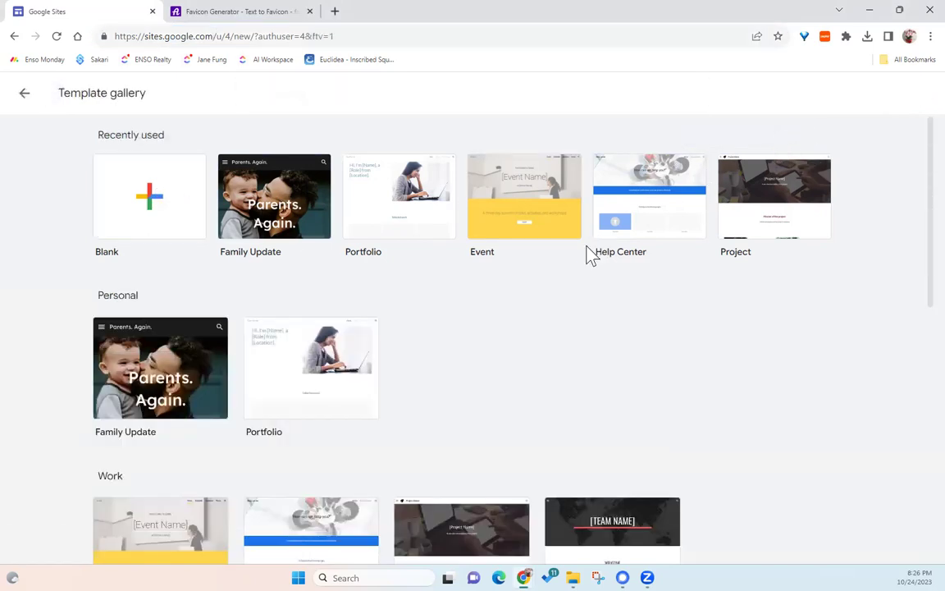
{"action": "scroll", "coordinate": [587, 255], "scroll_direction": "down", "scroll_amount": 2}
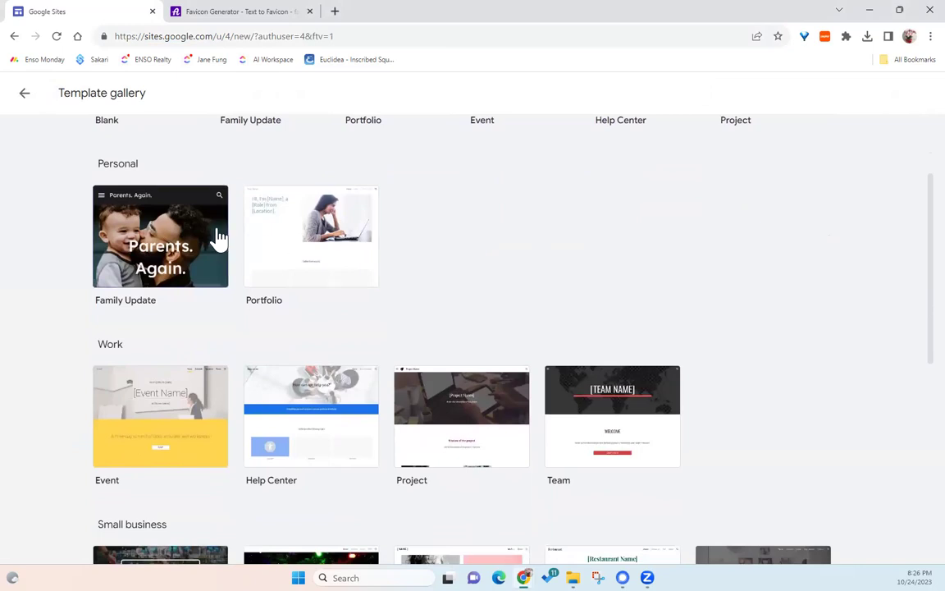
{"action": "scroll", "coordinate": [343, 255], "scroll_direction": "down", "scroll_amount": 1}
{"action": "scroll", "coordinate": [342, 256], "scroll_direction": "up", "scroll_amount": 1}
{"action": "scroll", "coordinate": [591, 360], "scroll_direction": "down", "scroll_amount": 3}
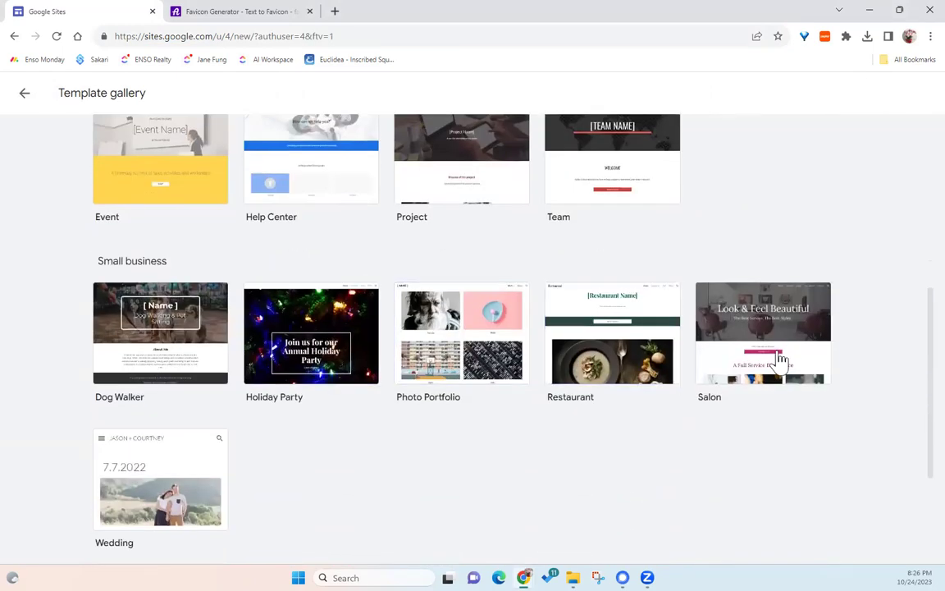
{"action": "scroll", "coordinate": [782, 359], "scroll_direction": "down", "scroll_amount": 2}
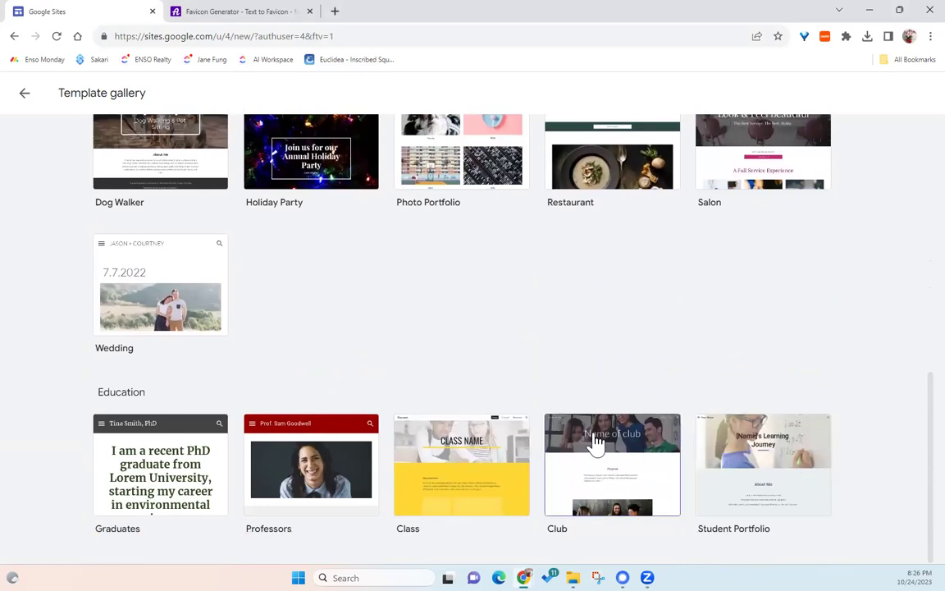
{"action": "scroll", "coordinate": [502, 416], "scroll_direction": "up", "scroll_amount": 5}
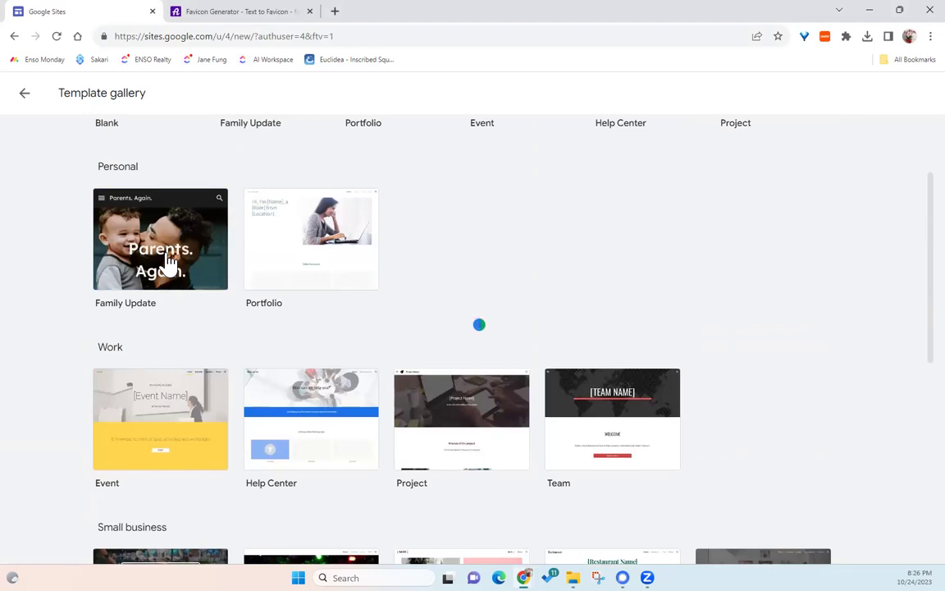
- Create a Family Update site, name it after its owner, and title the header 'Company Name'
{"action": "left_click", "coordinate": [167, 256]}
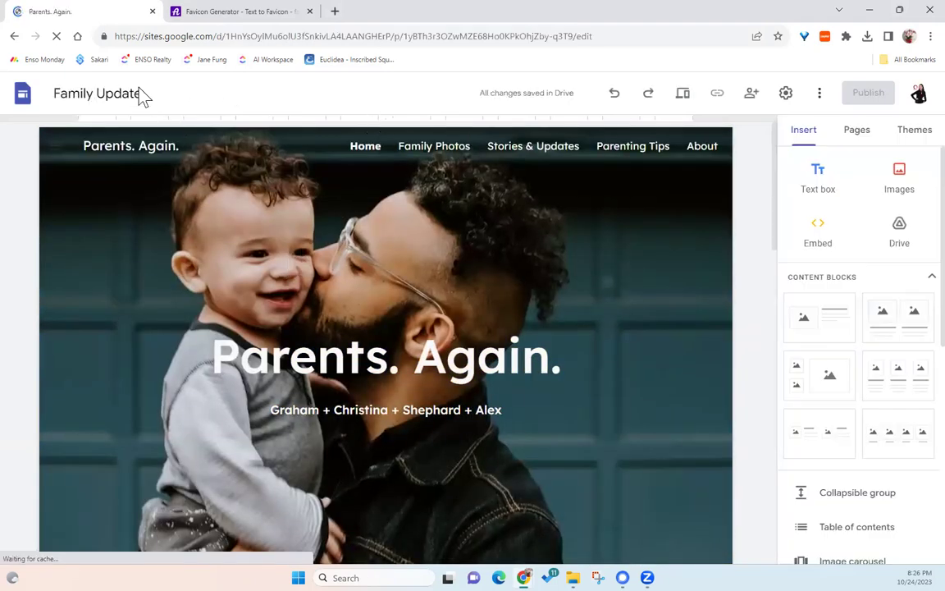
{"action": "left_click", "coordinate": [133, 94]}
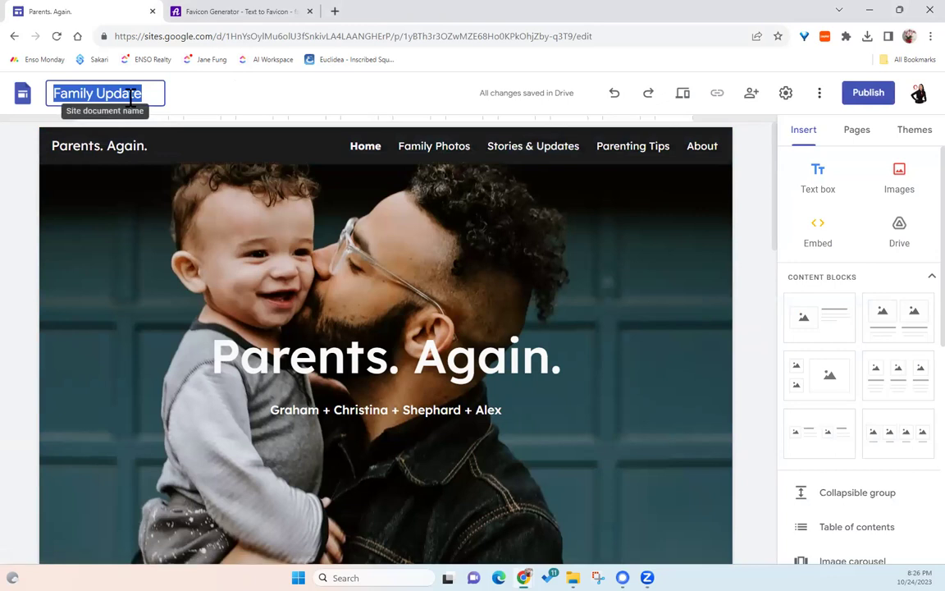
{"action": "type", "text": "Jane First SE"}
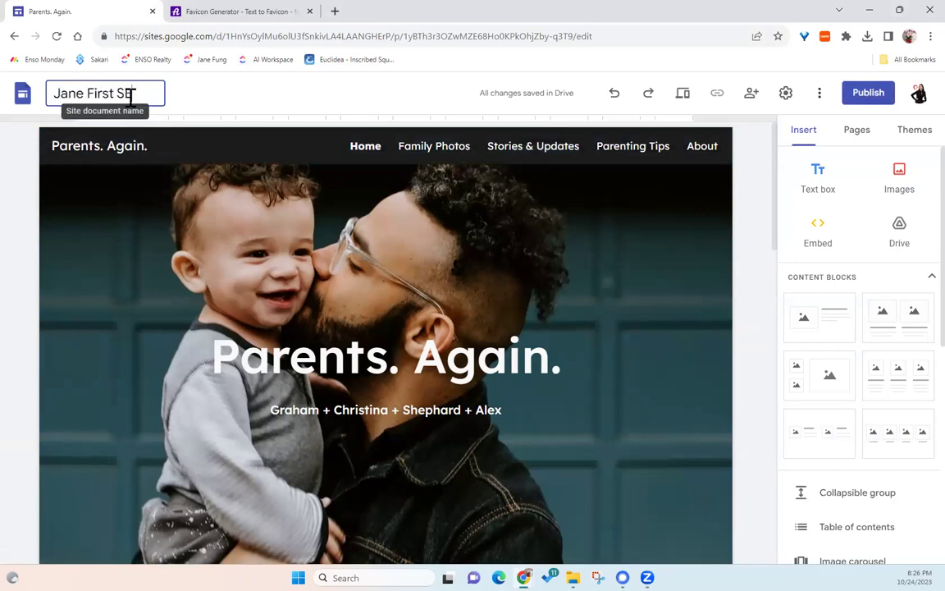
{"action": "key", "text": "BackSpace"}
{"action": "key", "text": "BackSpace"}
{"action": "type", "text": "Website"}
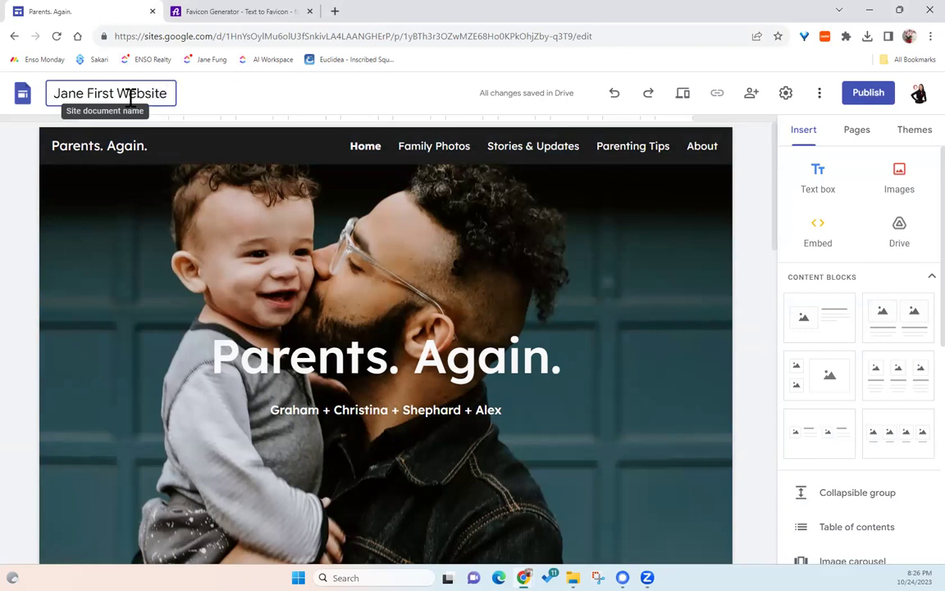
{"action": "left_click", "coordinate": [229, 93]}
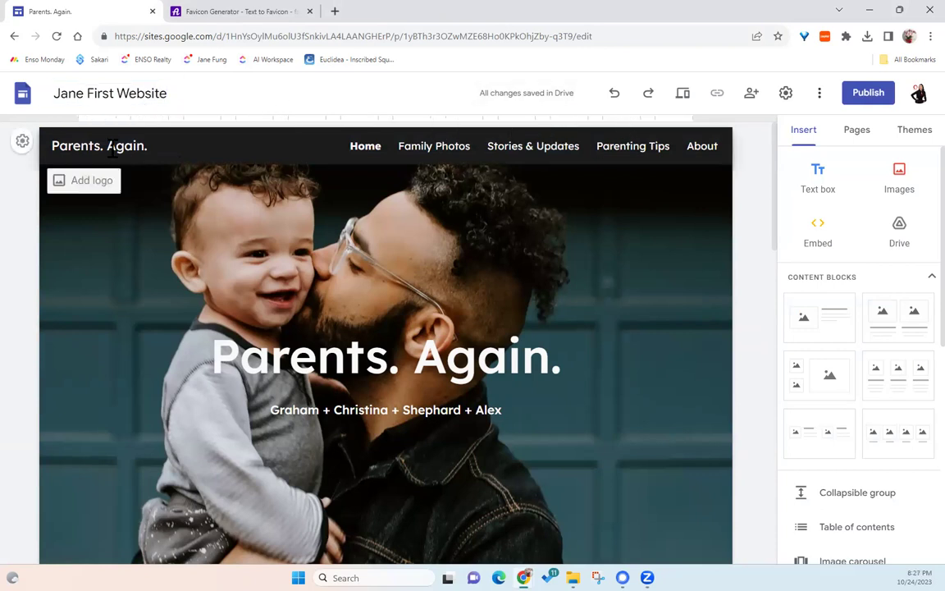
{"action": "left_click", "coordinate": [87, 145]}
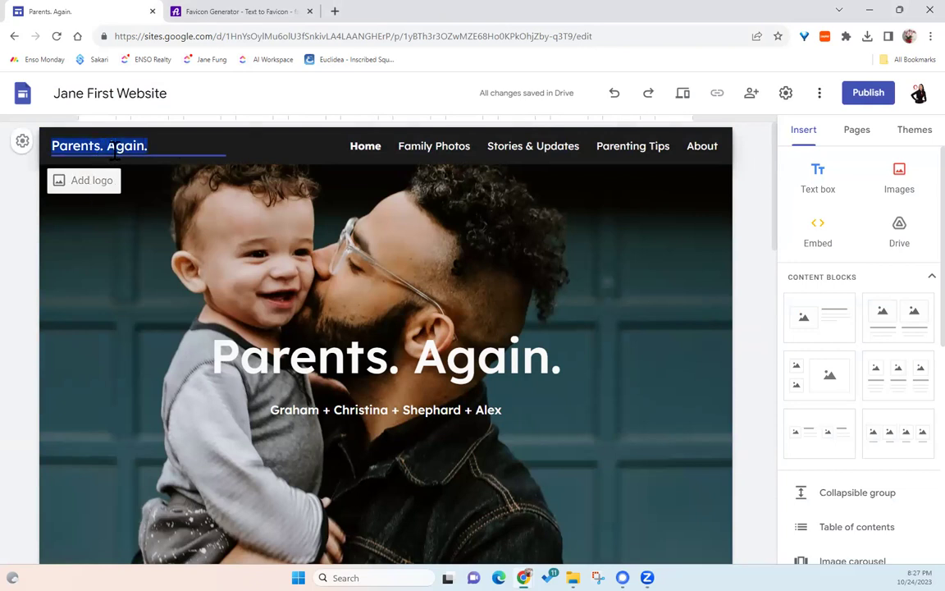
{"action": "type", "text": "Company Name"}
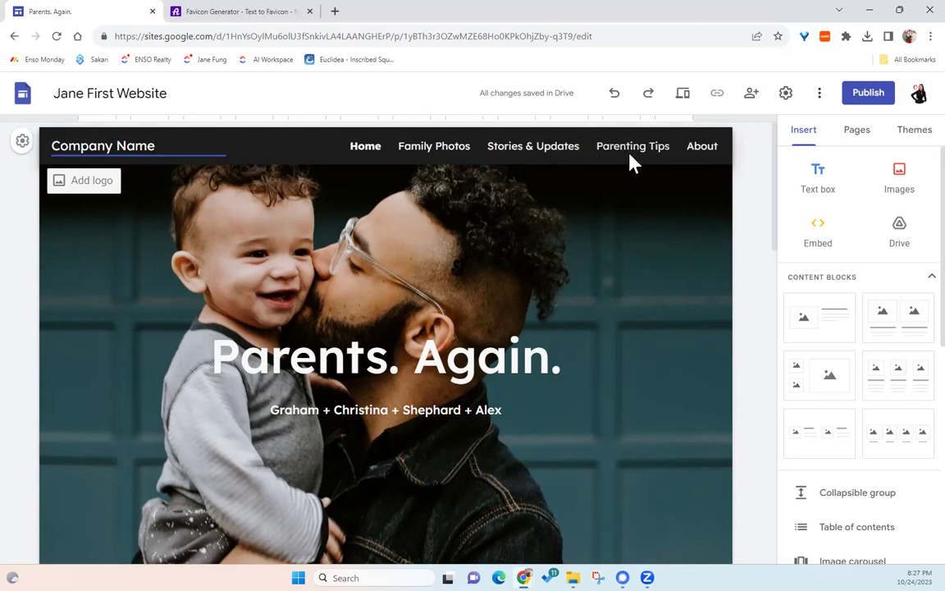
- Change the large banner title to 'Once a Lifetime'
{"action": "left_click", "coordinate": [249, 358]}
{"action": "triple_click", "coordinate": [271, 359]}
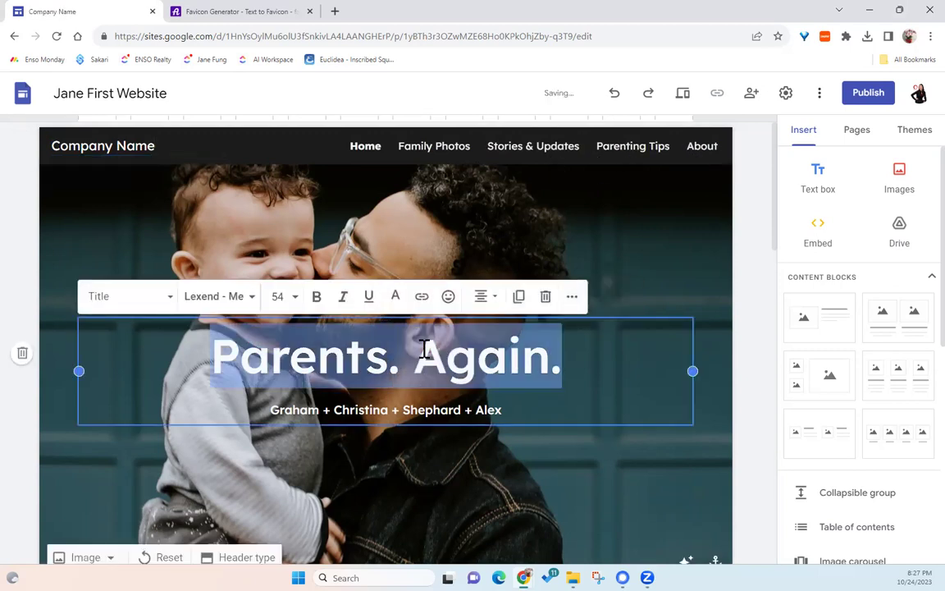
{"action": "type", "text": "Cha"}
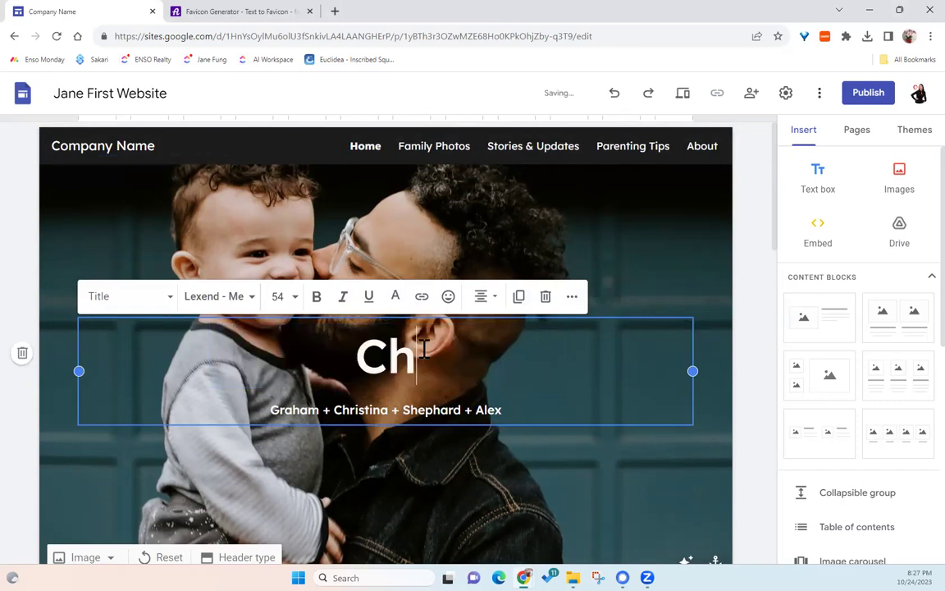
{"action": "double_click", "coordinate": [424, 349]}
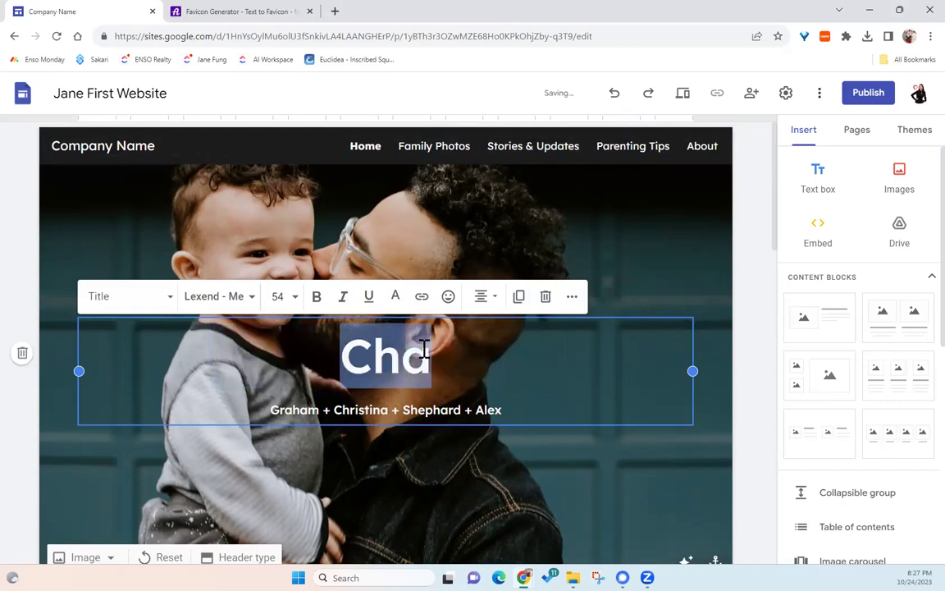
{"action": "type", "text": "One"}
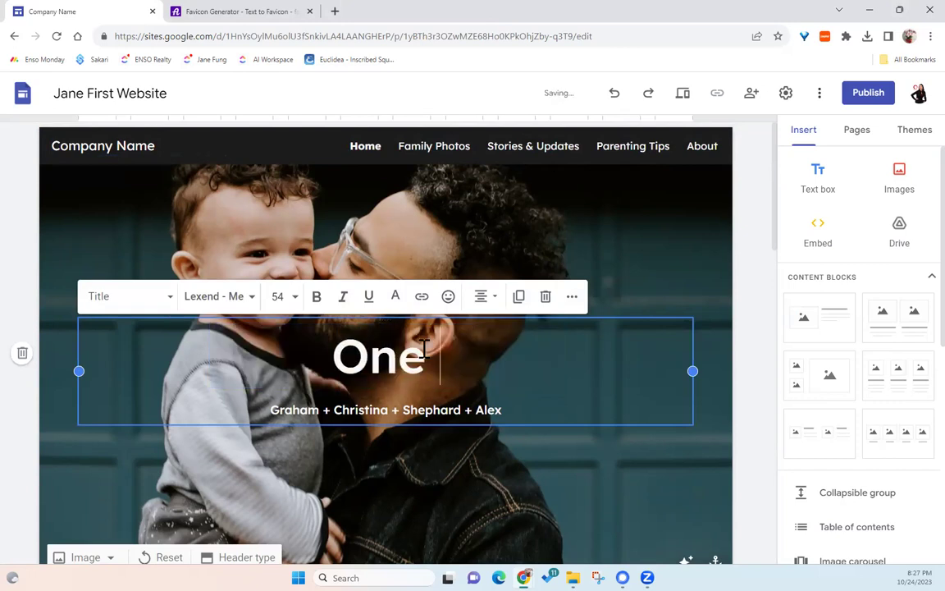
{"action": "type", "text": " a Lifetime"}
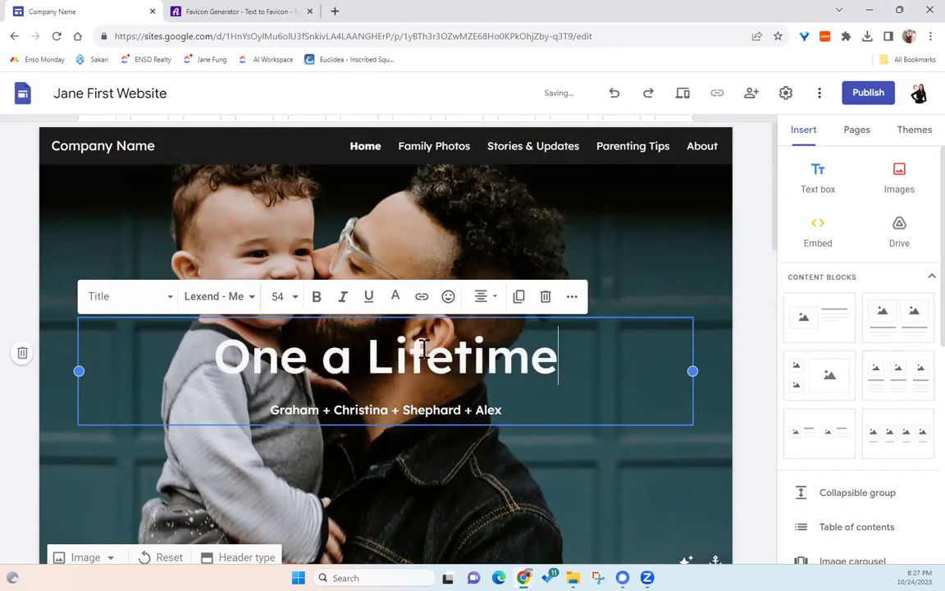
{"action": "left_click", "coordinate": [287, 373]}
{"action": "type", "text": "c"}
- Replace the family-names subtitle with a 'By' byline giving the owner's name
{"action": "key", "text": "Down"}
{"action": "key", "text": "Home"}
{"action": "key", "text": "shift+End"}
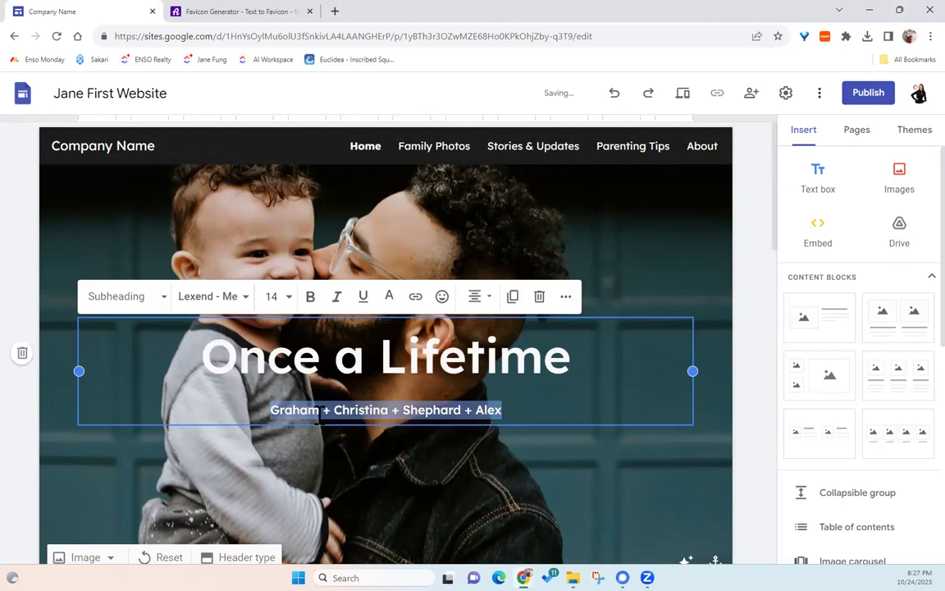
{"action": "type", "text": "By JAne F"}
{"action": "key", "text": "BackSpace"}
{"action": "key", "text": "BackSpace"}
{"action": "key", "text": "BackSpace"}
{"action": "key", "text": "BackSpace"}
{"action": "key", "text": "BackSpace"}
{"action": "type", "text": "ane Fung"}
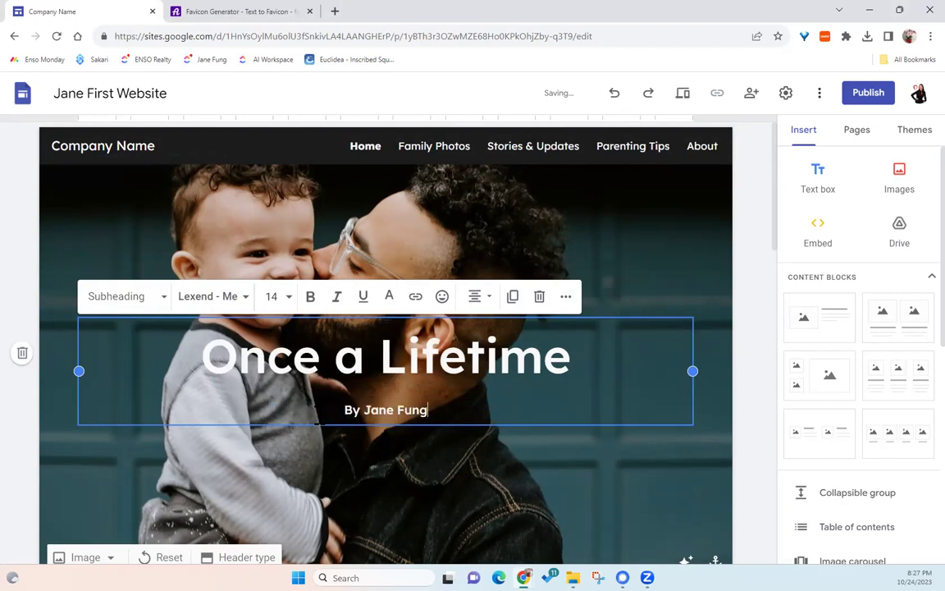
{"action": "scroll", "coordinate": [615, 271], "scroll_direction": "down", "scroll_amount": 2}
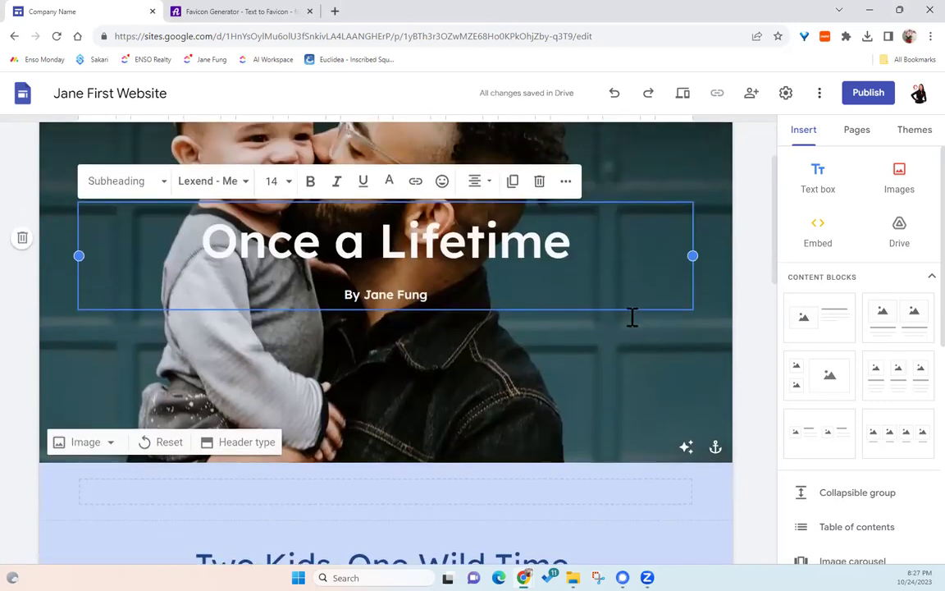
{"action": "scroll", "coordinate": [622, 325], "scroll_direction": "up", "scroll_amount": 1}
{"action": "left_click", "coordinate": [413, 402]}
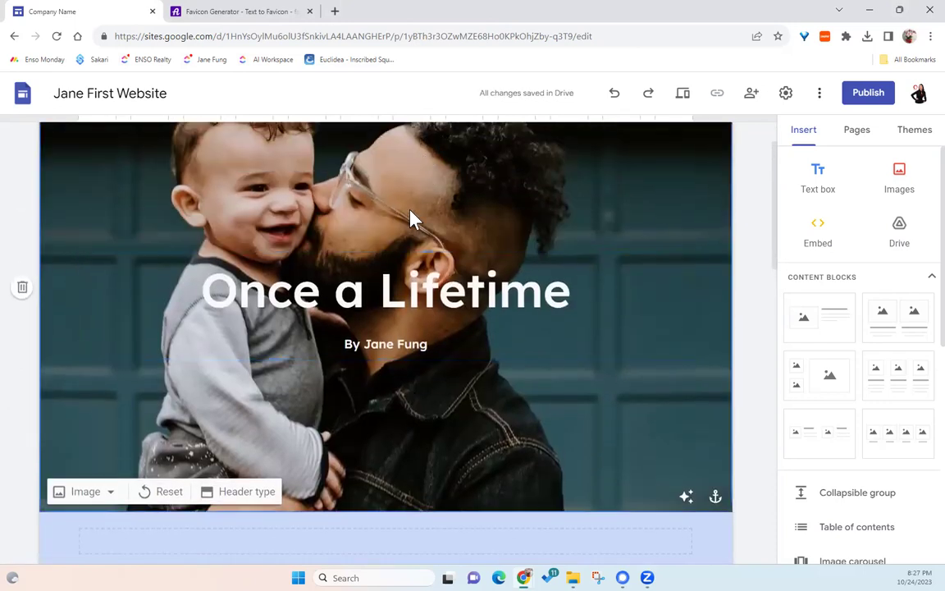
{"action": "left_click", "coordinate": [113, 494]}
{"action": "scroll", "coordinate": [97, 460], "scroll_direction": "down", "scroll_amount": 1}
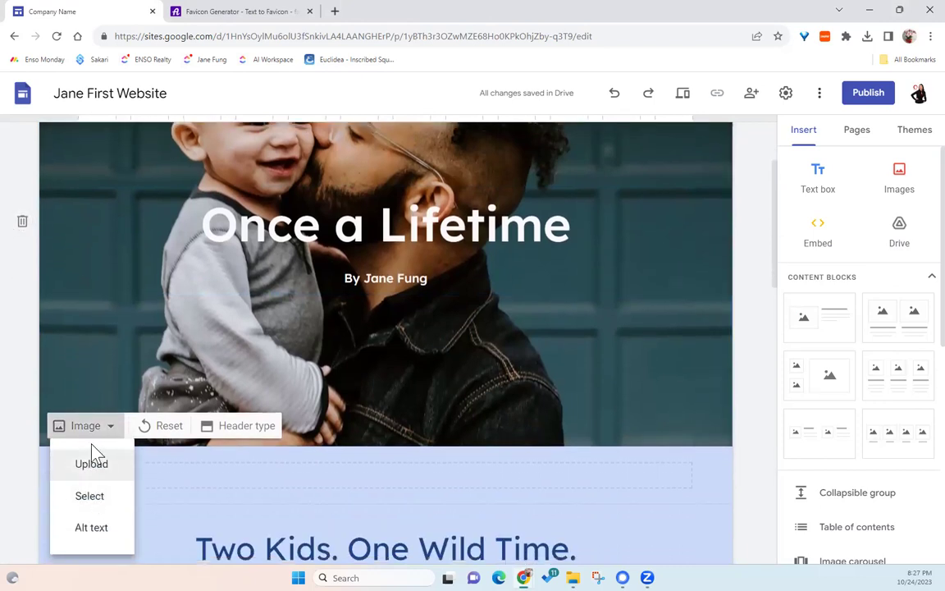
{"action": "left_click", "coordinate": [91, 465]}
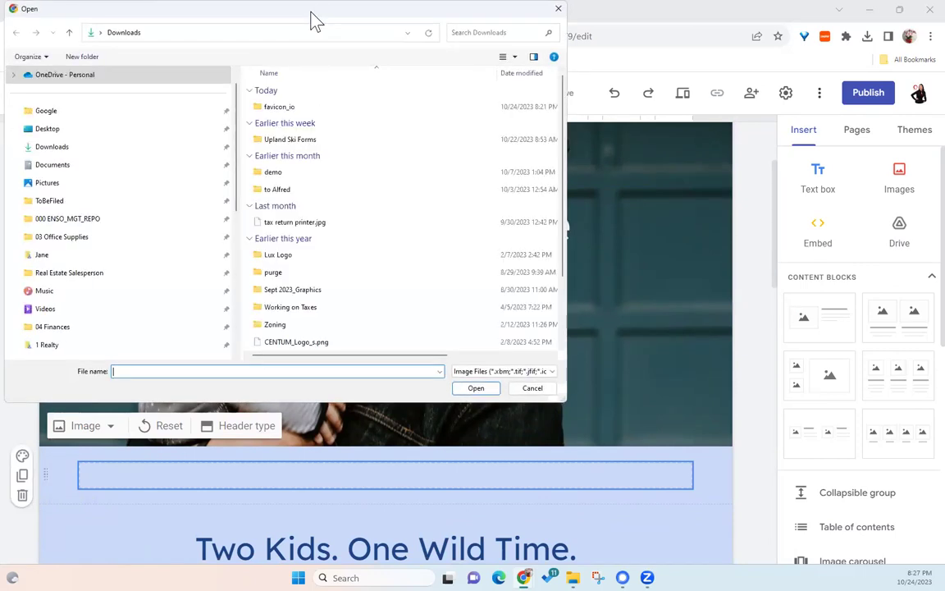
{"action": "key", "text": "Escape"}
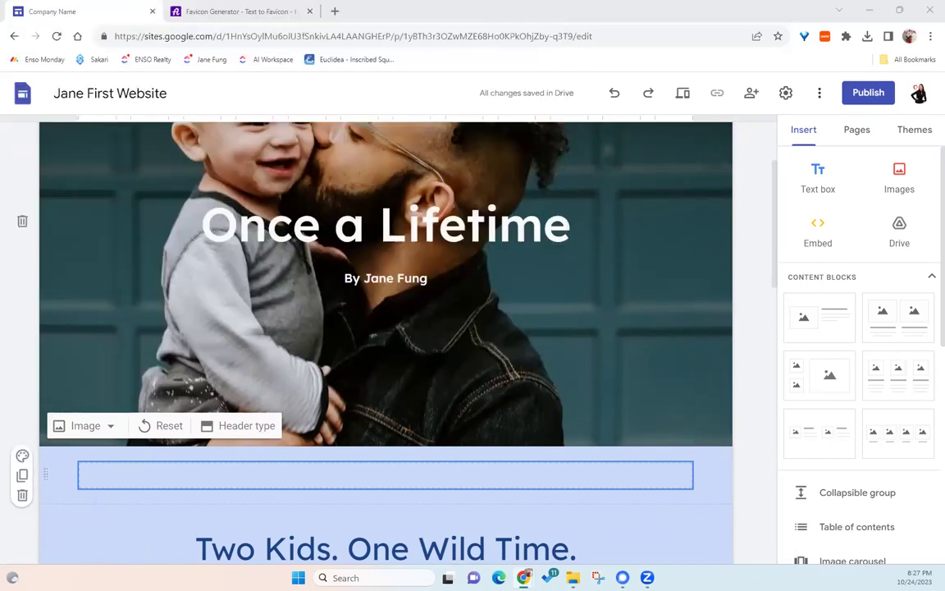
{"action": "left_click", "coordinate": [110, 428]}
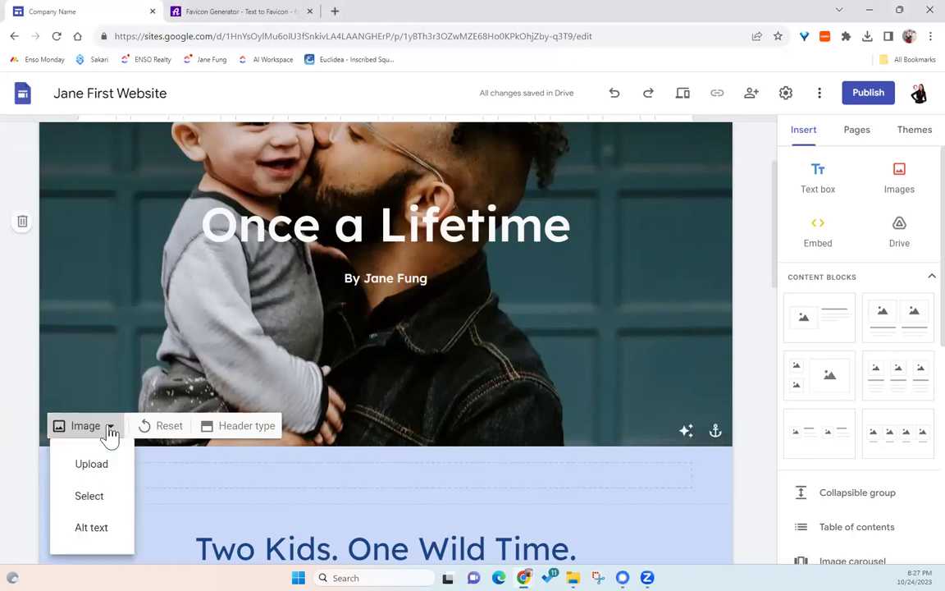
{"action": "left_click", "coordinate": [91, 497]}
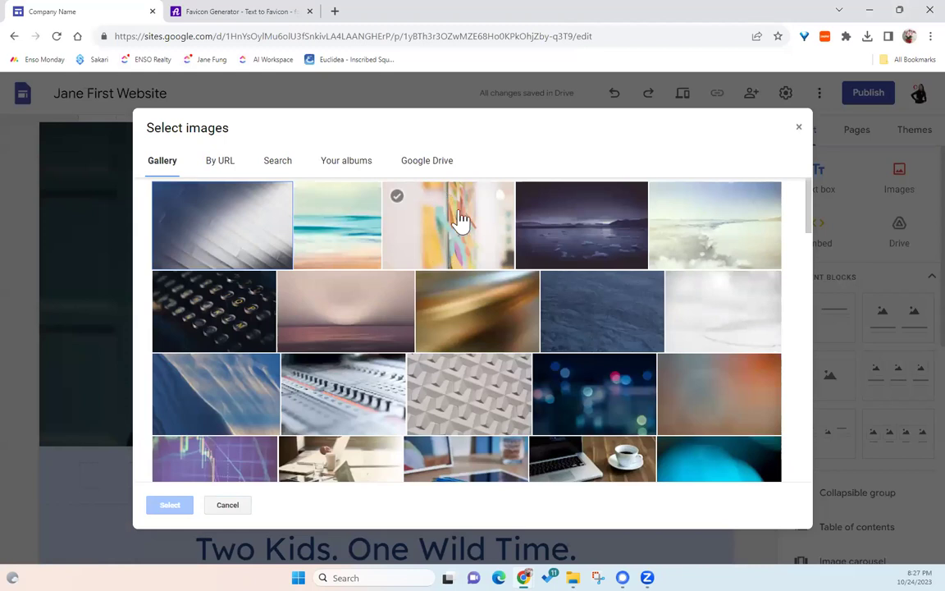
{"action": "scroll", "coordinate": [498, 382], "scroll_direction": "down", "scroll_amount": 2}
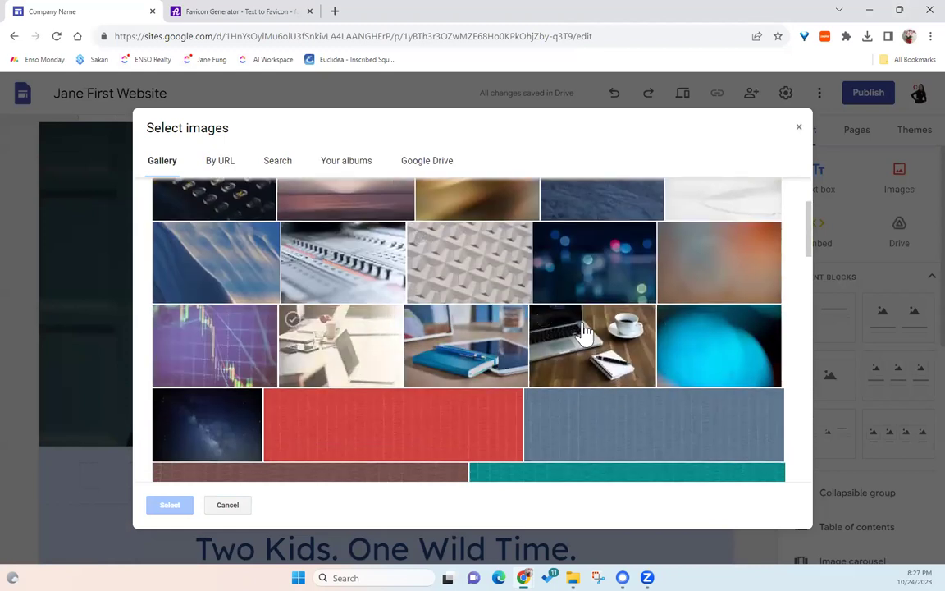
{"action": "scroll", "coordinate": [587, 274], "scroll_direction": "down", "scroll_amount": 1}
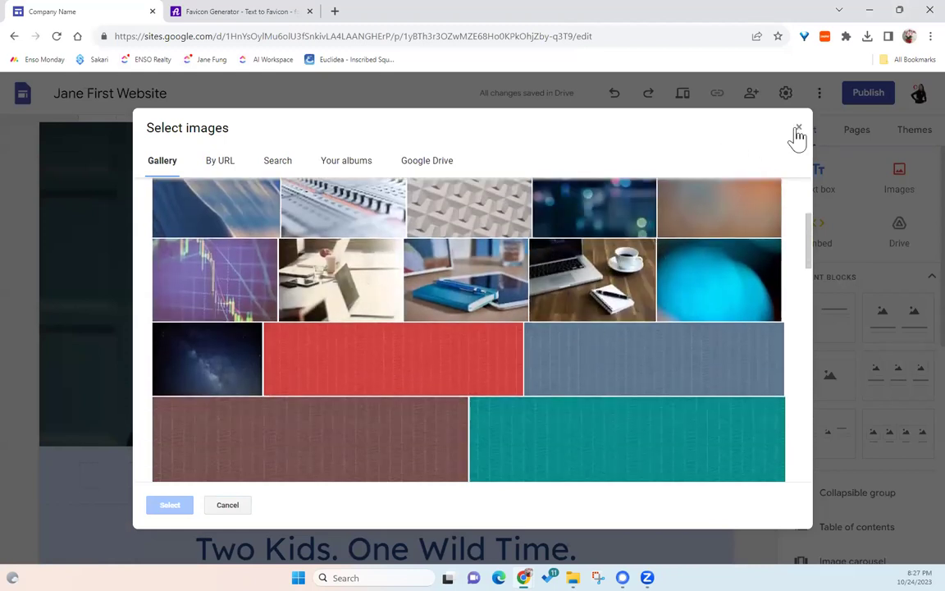
{"action": "left_click", "coordinate": [798, 127]}
{"action": "scroll", "coordinate": [206, 402], "scroll_direction": "down", "scroll_amount": 2}
{"action": "scroll", "coordinate": [259, 374], "scroll_direction": "up", "scroll_amount": 2}
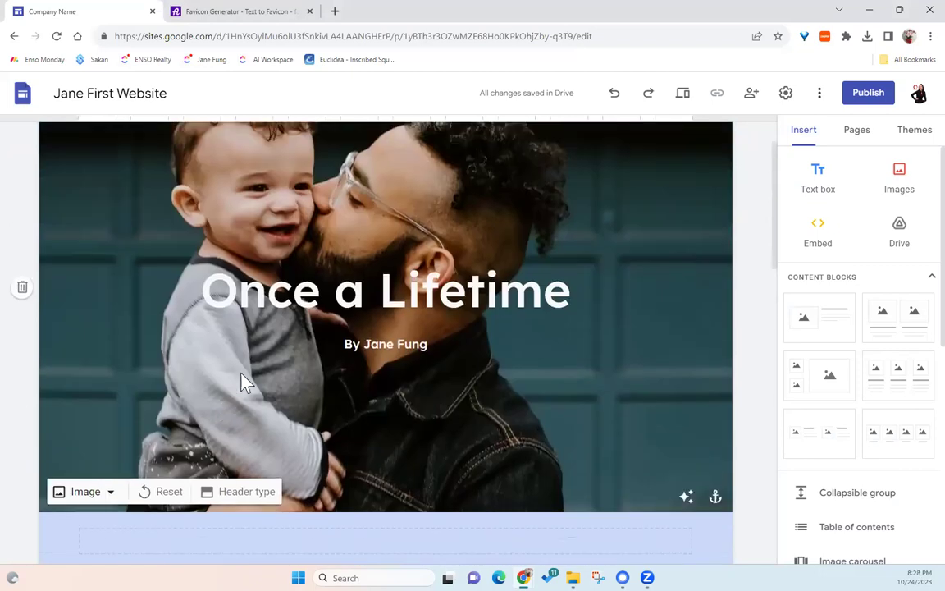
- Try the Large banner, Banner and Title only header types, then return to Cover
{"action": "scroll", "coordinate": [259, 373], "scroll_direction": "up", "scroll_amount": 1}
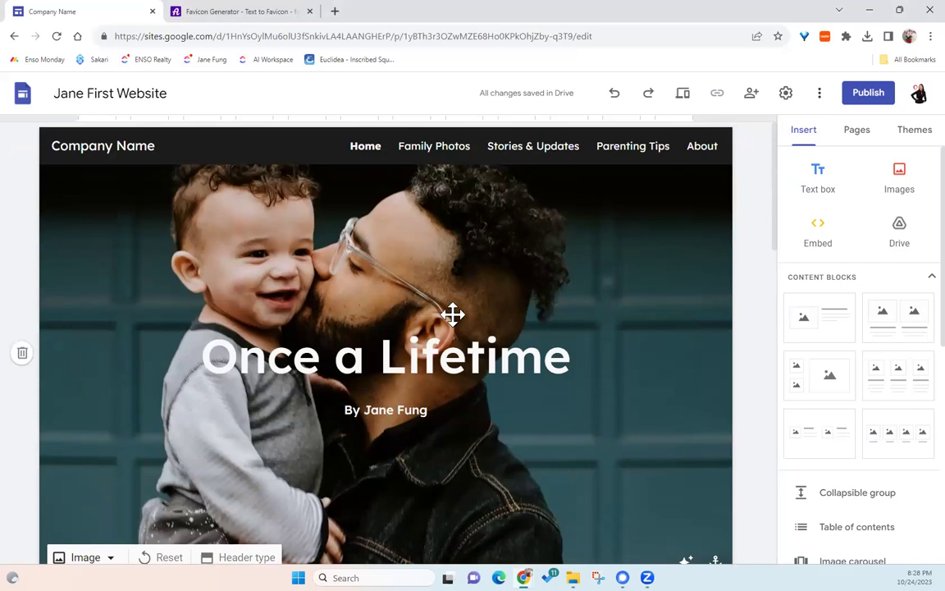
{"action": "left_click", "coordinate": [246, 557]}
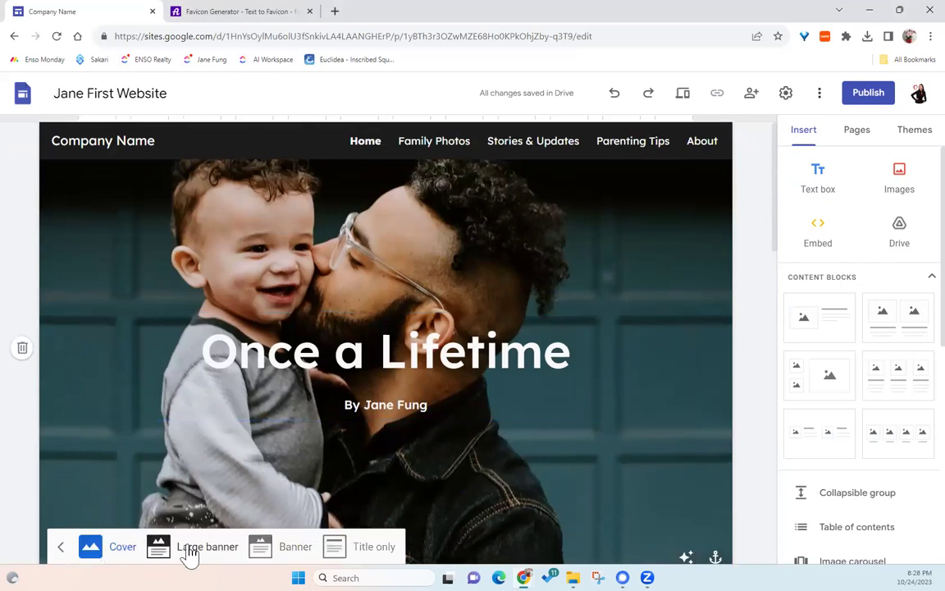
{"action": "left_click", "coordinate": [188, 548]}
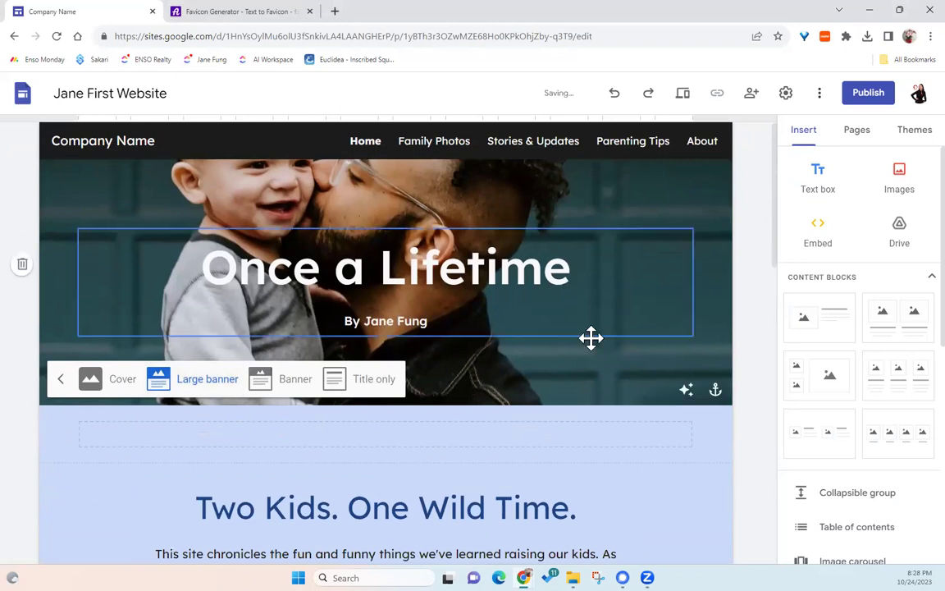
{"action": "left_click", "coordinate": [294, 384]}
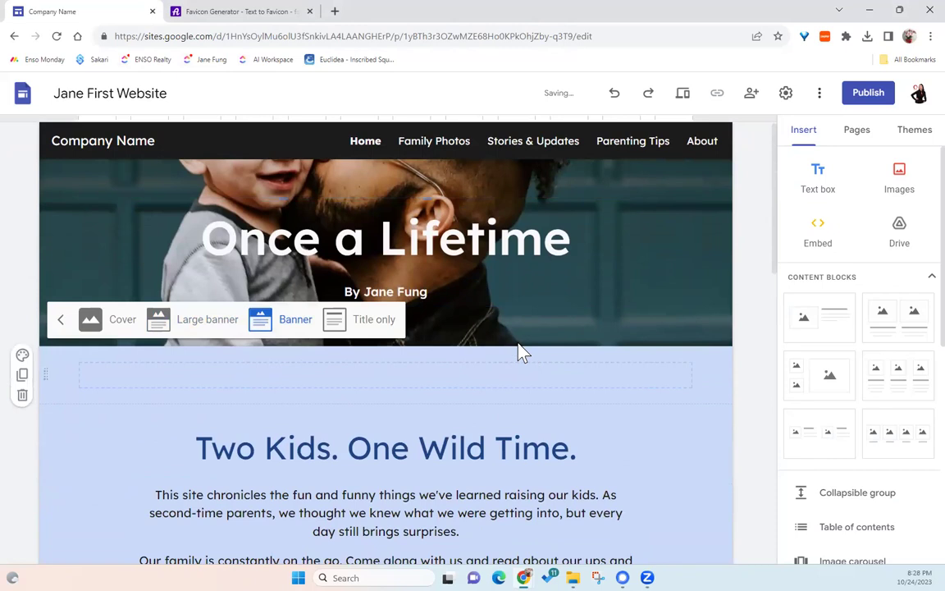
{"action": "left_click", "coordinate": [371, 320]}
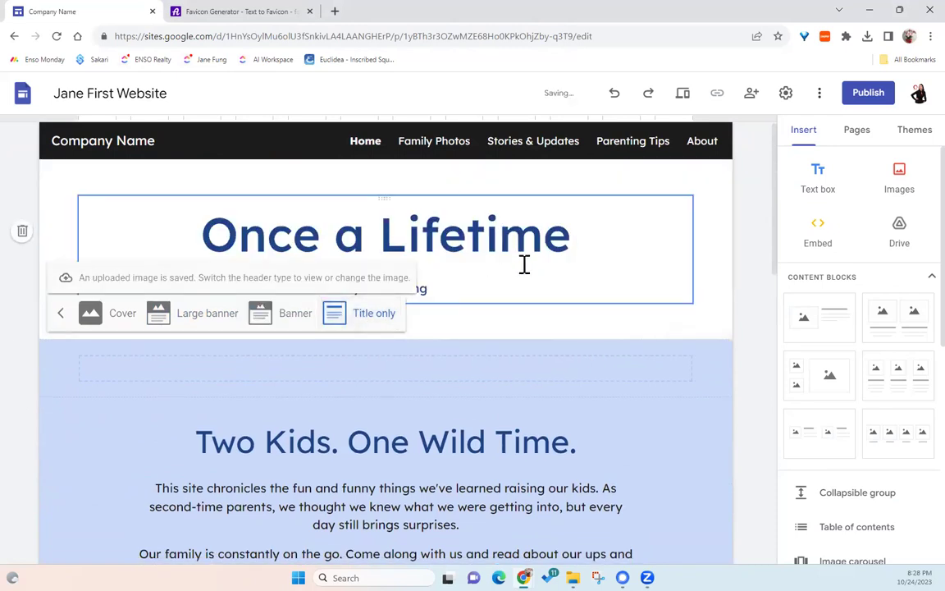
{"action": "left_click", "coordinate": [106, 314]}
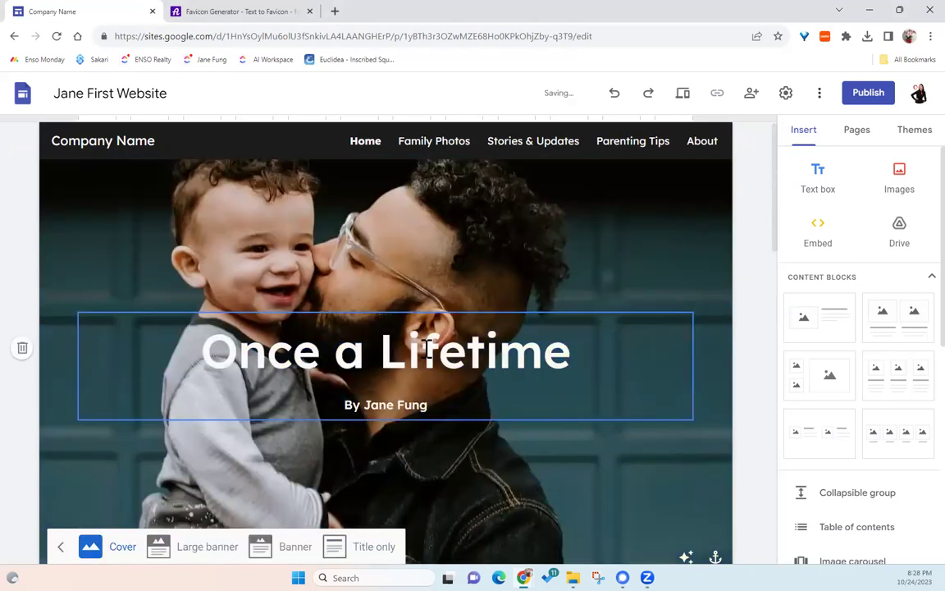
- Turn off the readability adjustment on the cover header photo
{"action": "scroll", "coordinate": [534, 390], "scroll_direction": "down", "scroll_amount": 3}
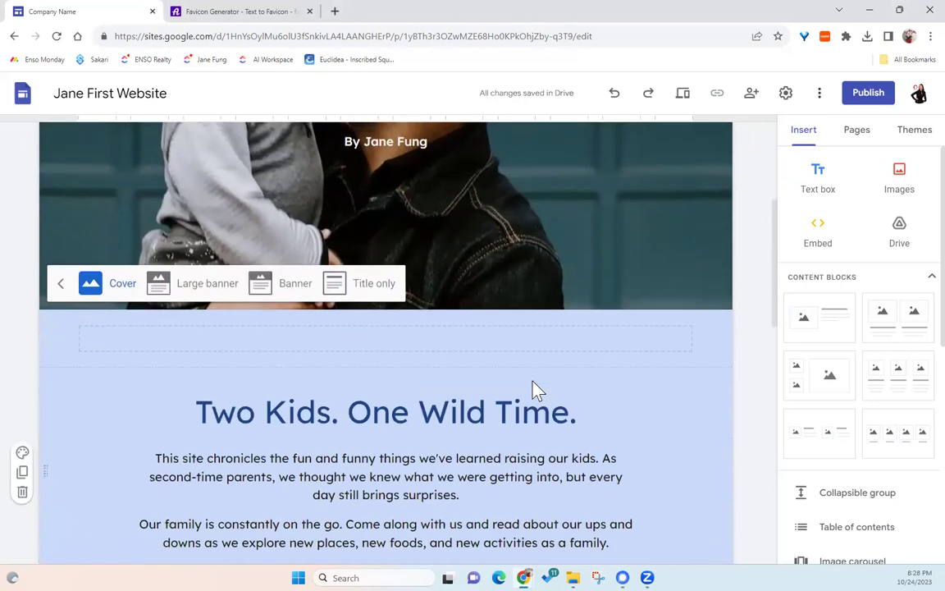
{"action": "scroll", "coordinate": [534, 386], "scroll_direction": "up", "scroll_amount": 2}
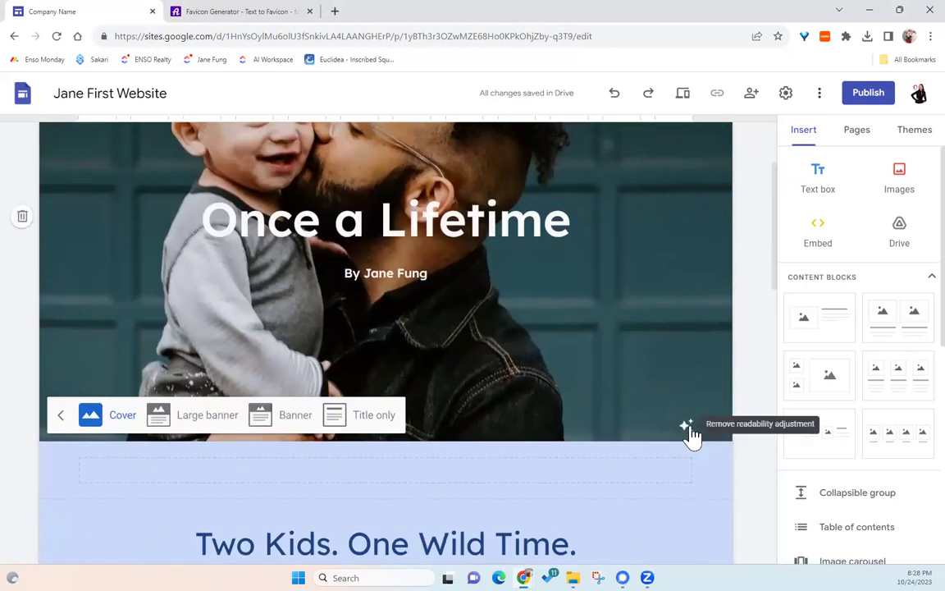
{"action": "scroll", "coordinate": [690, 431], "scroll_direction": "up", "scroll_amount": 1}
{"action": "left_click", "coordinate": [687, 493]}
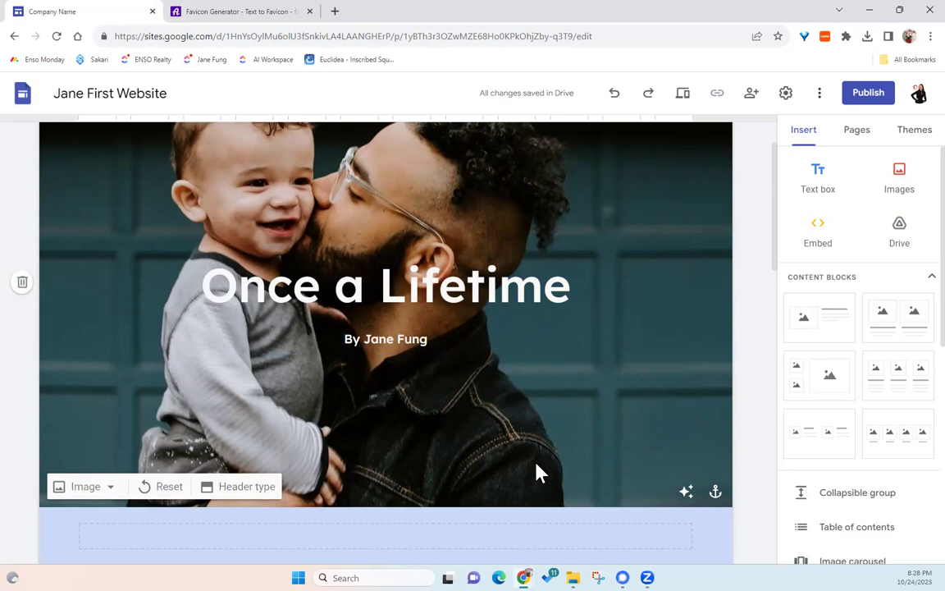
- Replace the heading 'Two Kids. One Wild Time.' with 'This is my first website.'
{"action": "scroll", "coordinate": [532, 451], "scroll_direction": "down", "scroll_amount": 3}
{"action": "scroll", "coordinate": [519, 400], "scroll_direction": "down", "scroll_amount": 3}
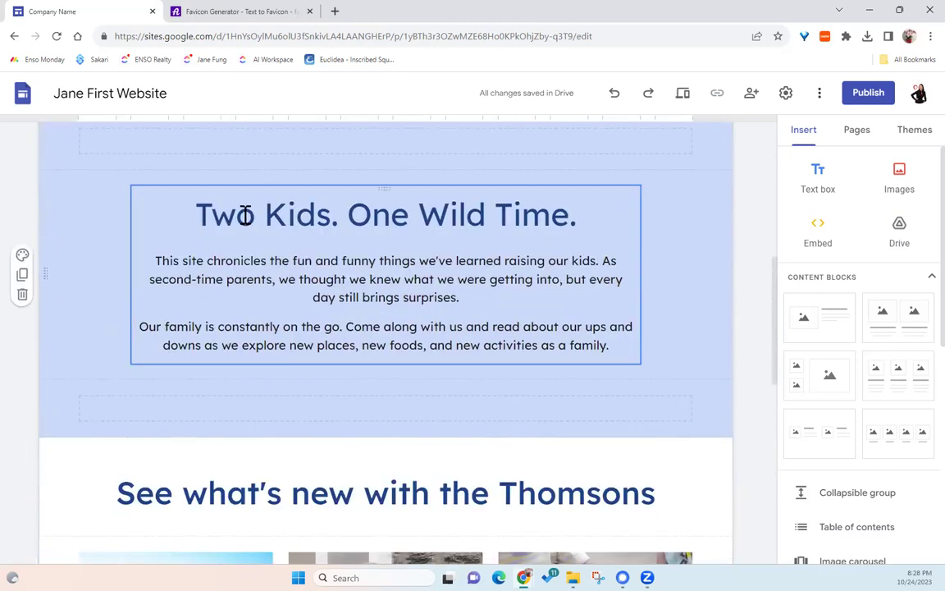
{"action": "triple_click", "coordinate": [244, 215]}
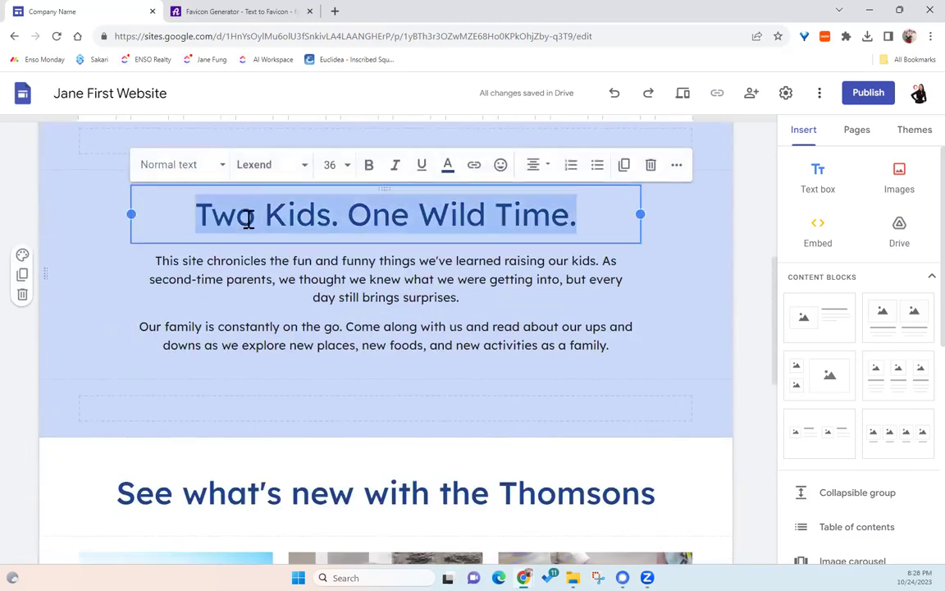
{"action": "type", "text": "This is"}
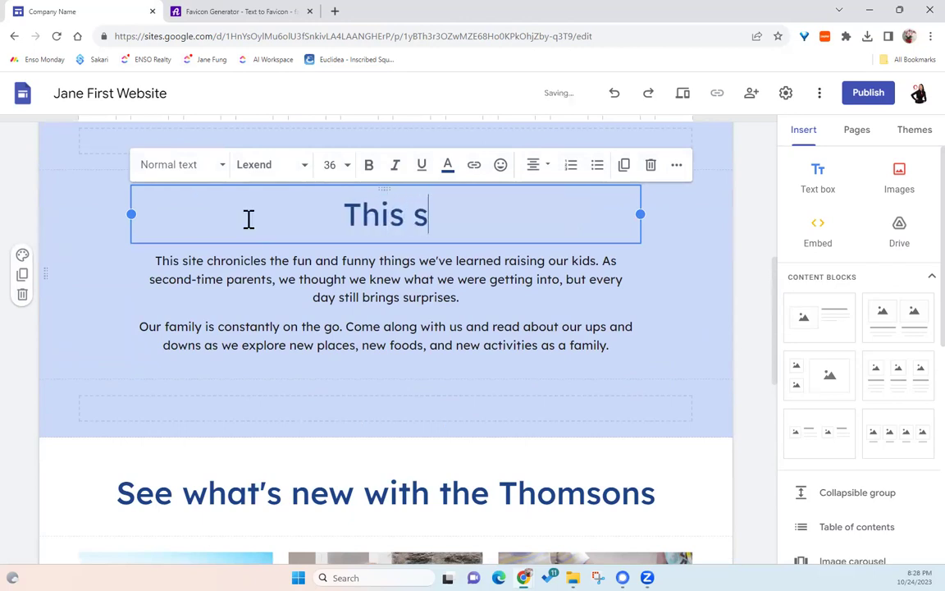
{"action": "type", "text": " my first we"}
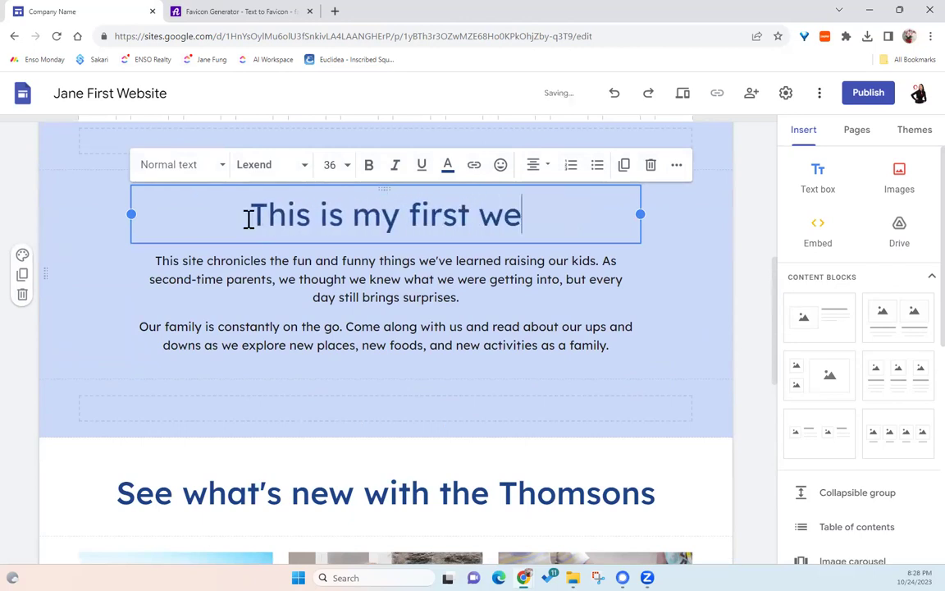
{"action": "type", "text": "bsite."}
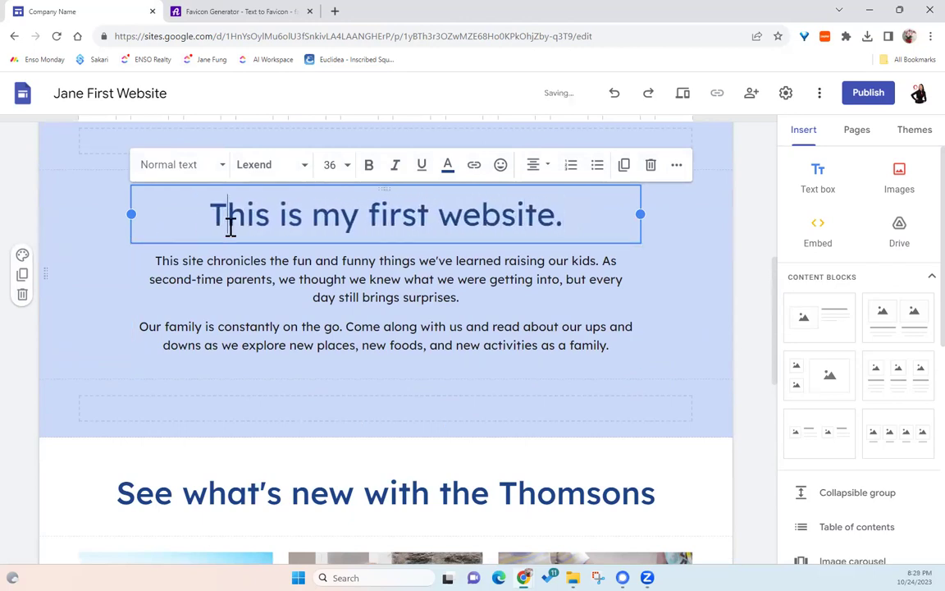
- Review the new heading's font size and text colour options, then deselect it
{"action": "triple_click", "coordinate": [232, 215]}
{"action": "left_click", "coordinate": [341, 163]}
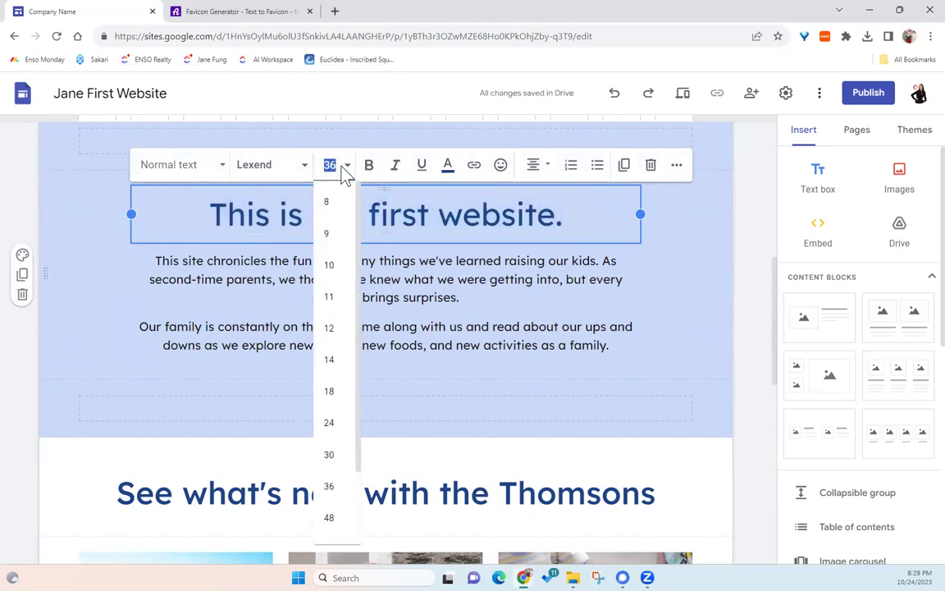
{"action": "left_click", "coordinate": [448, 174]}
{"action": "left_click", "coordinate": [367, 281]}
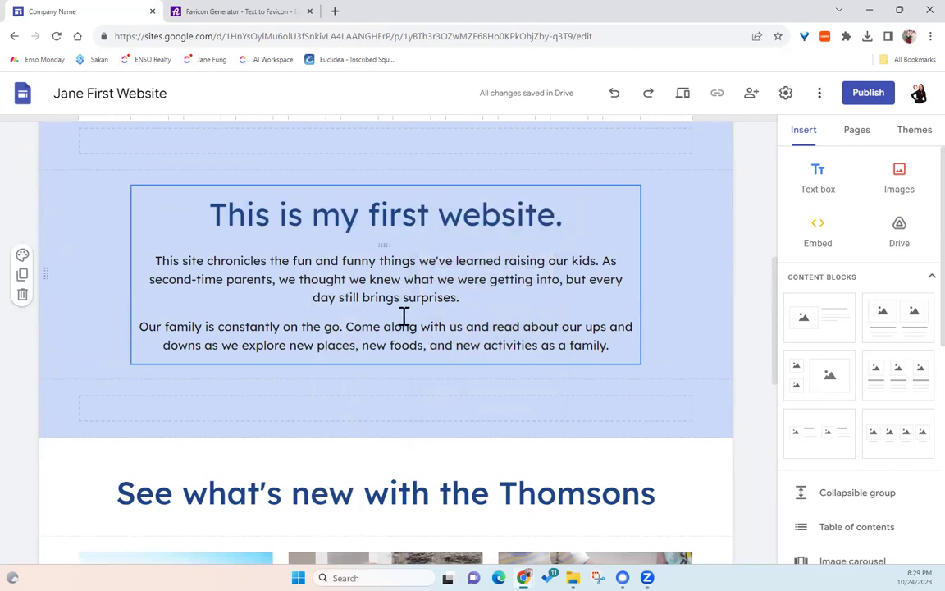
- Rename the first card's Family Photos button to 'Name'
{"action": "scroll", "coordinate": [343, 326], "scroll_direction": "down", "scroll_amount": 3}
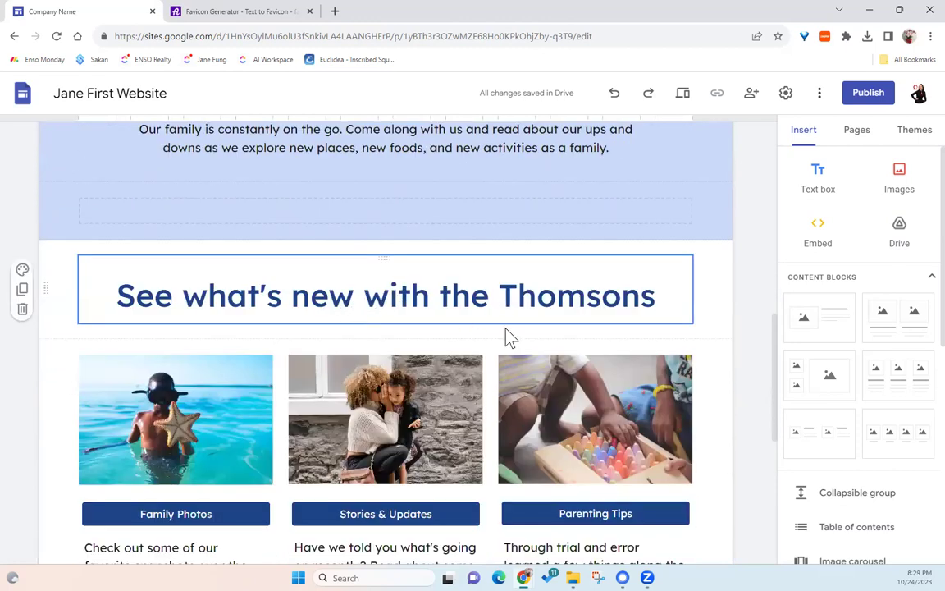
{"action": "scroll", "coordinate": [506, 327], "scroll_direction": "down", "scroll_amount": 3}
{"action": "left_click", "coordinate": [168, 223]}
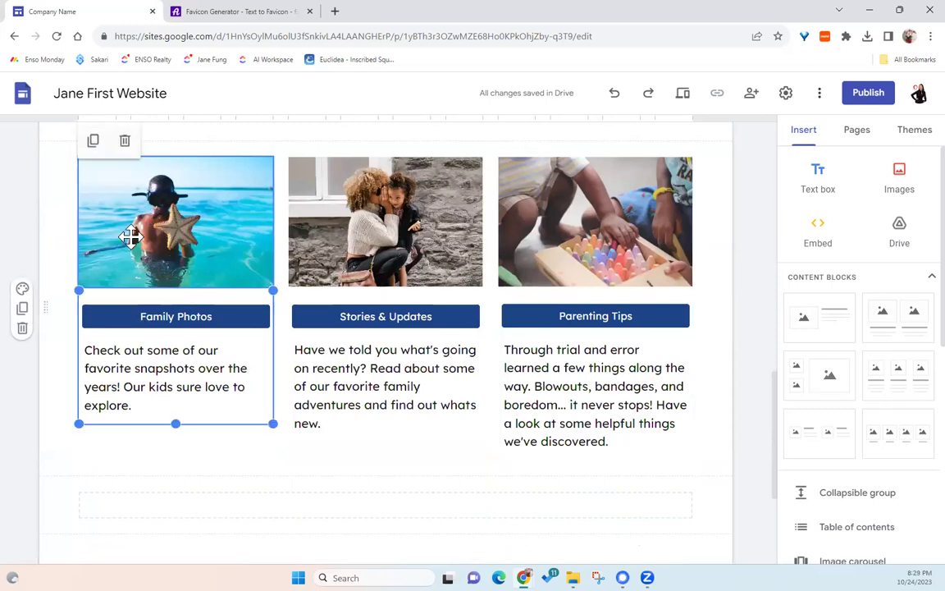
{"action": "left_click", "coordinate": [130, 238]}
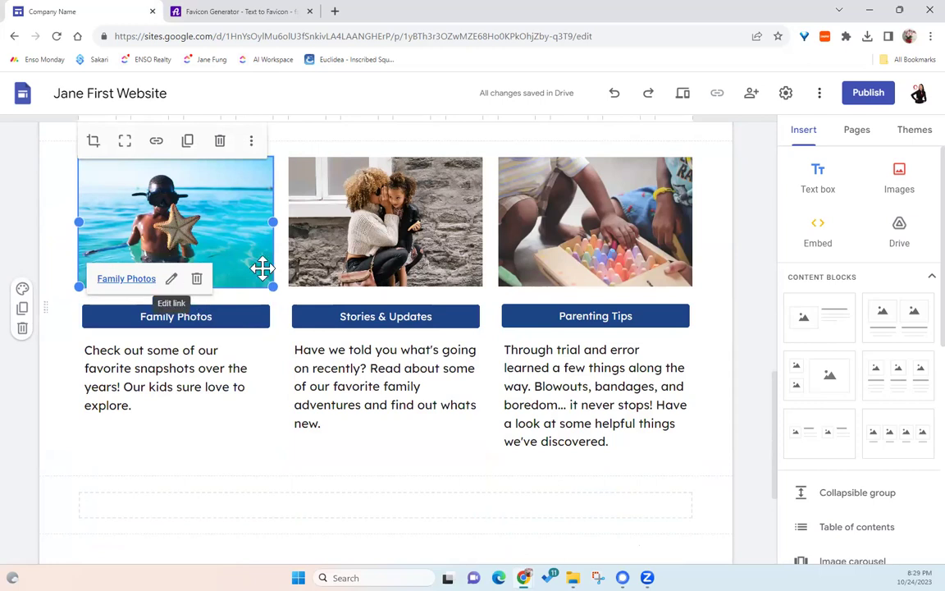
{"action": "left_click", "coordinate": [242, 320]}
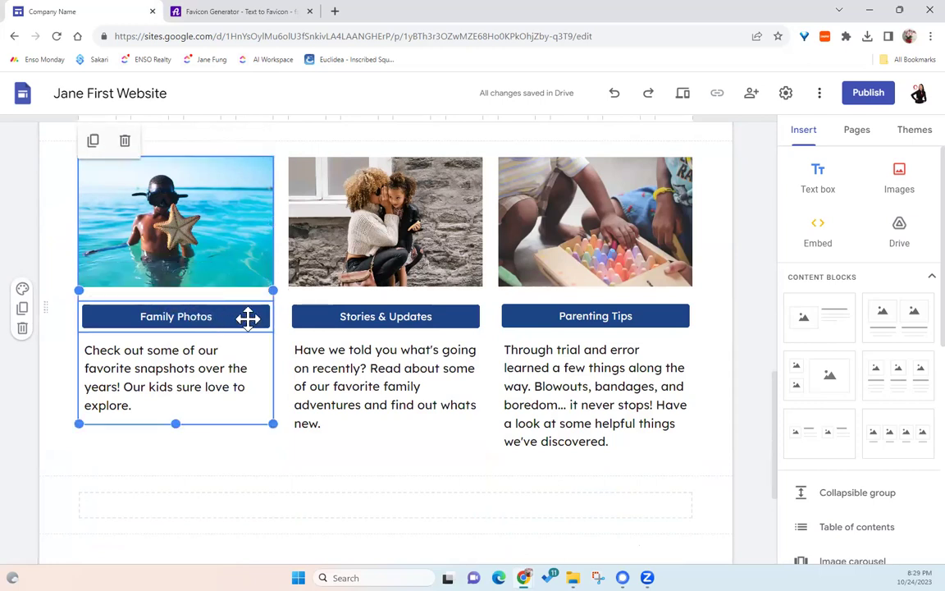
{"action": "left_click", "coordinate": [247, 318]}
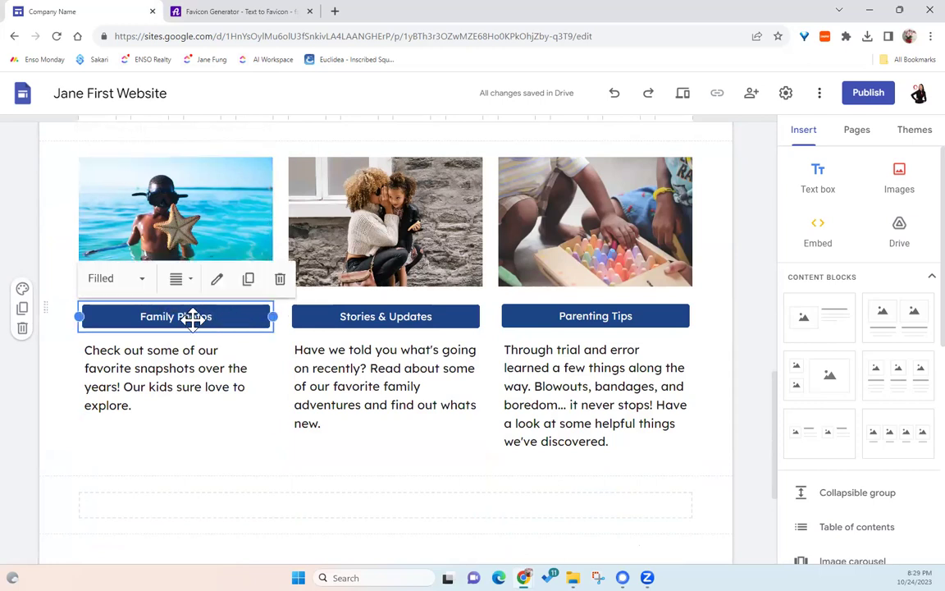
{"action": "left_click", "coordinate": [217, 280]}
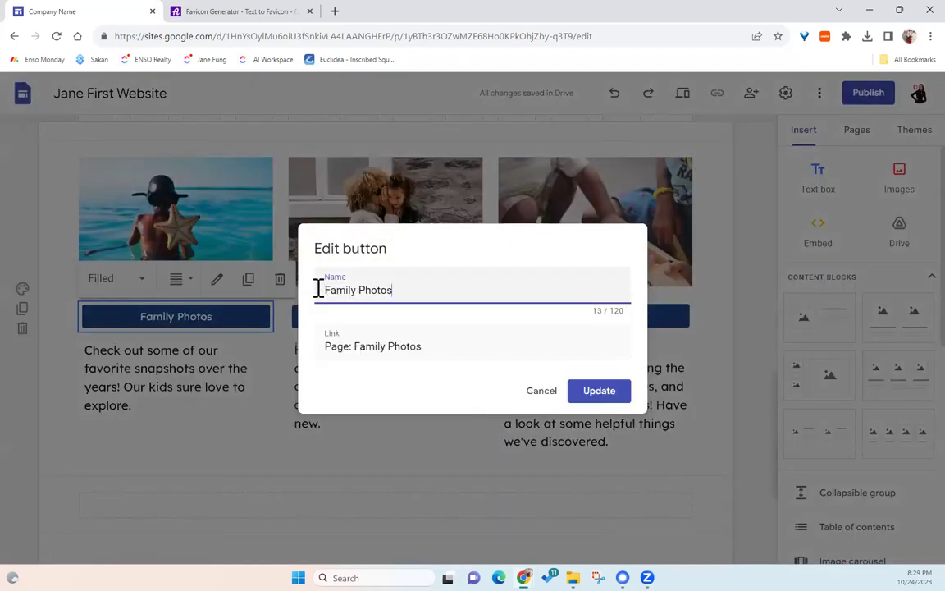
{"action": "triple_click", "coordinate": [384, 293]}
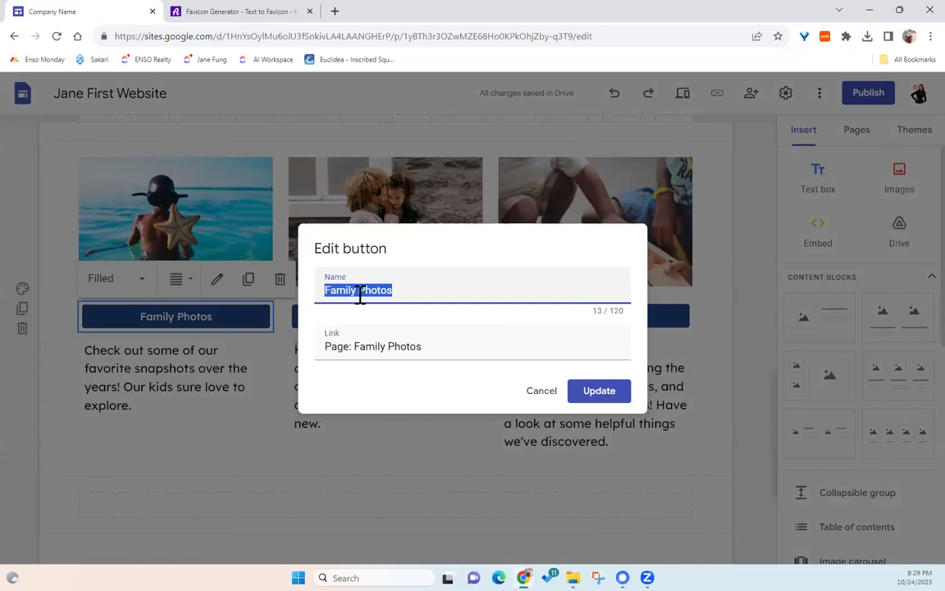
{"action": "type", "text": "Name of the Button"}
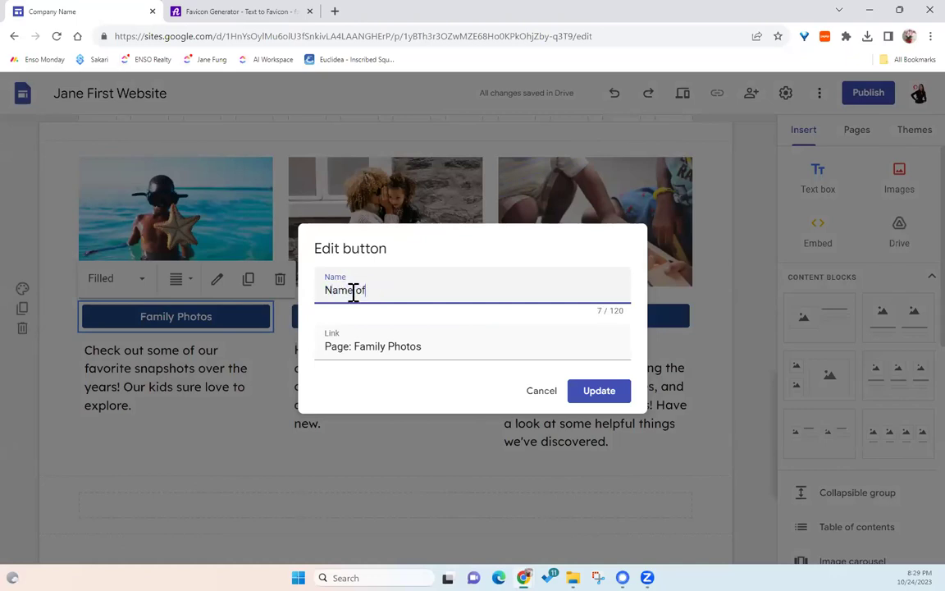
- Link that button to the Parenting Tips page and save the change
{"action": "left_click", "coordinate": [368, 345]}
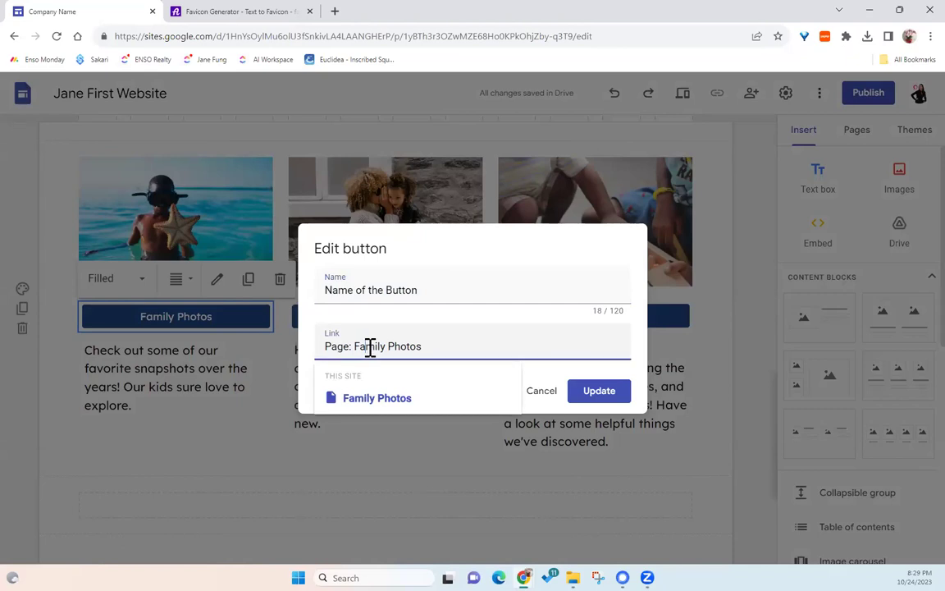
{"action": "triple_click", "coordinate": [402, 343]}
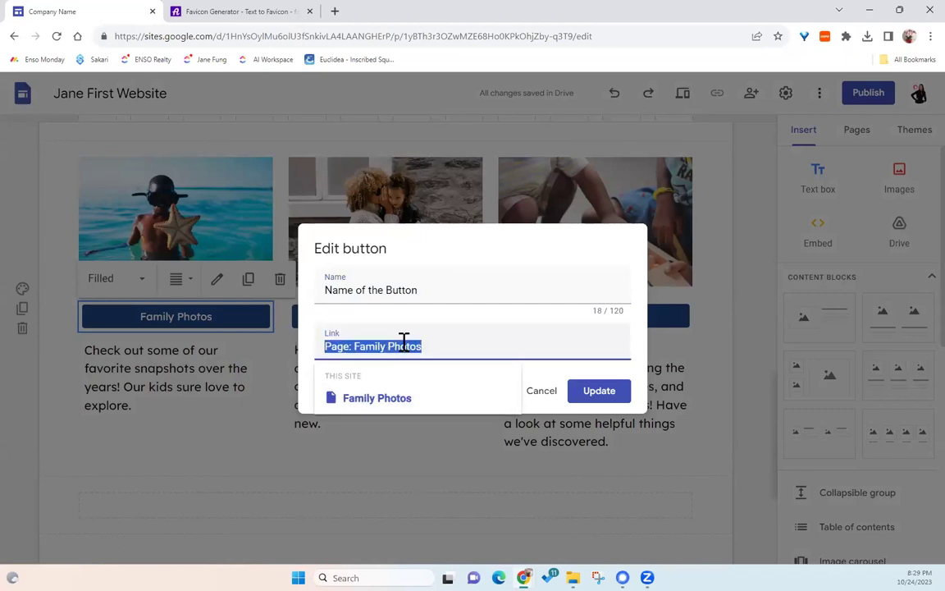
{"action": "key", "text": "BackSpace"}
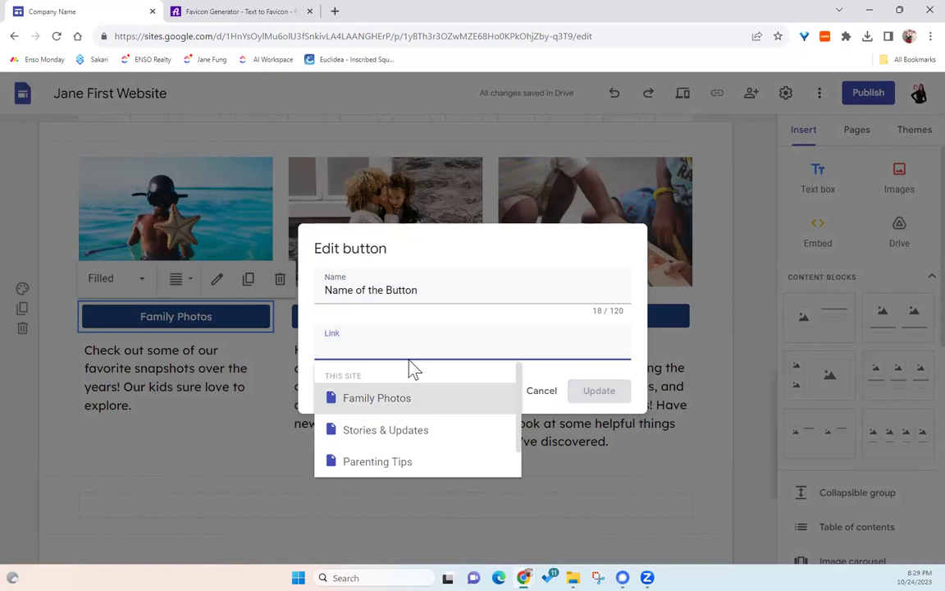
{"action": "scroll", "coordinate": [401, 405], "scroll_direction": "down", "scroll_amount": 1}
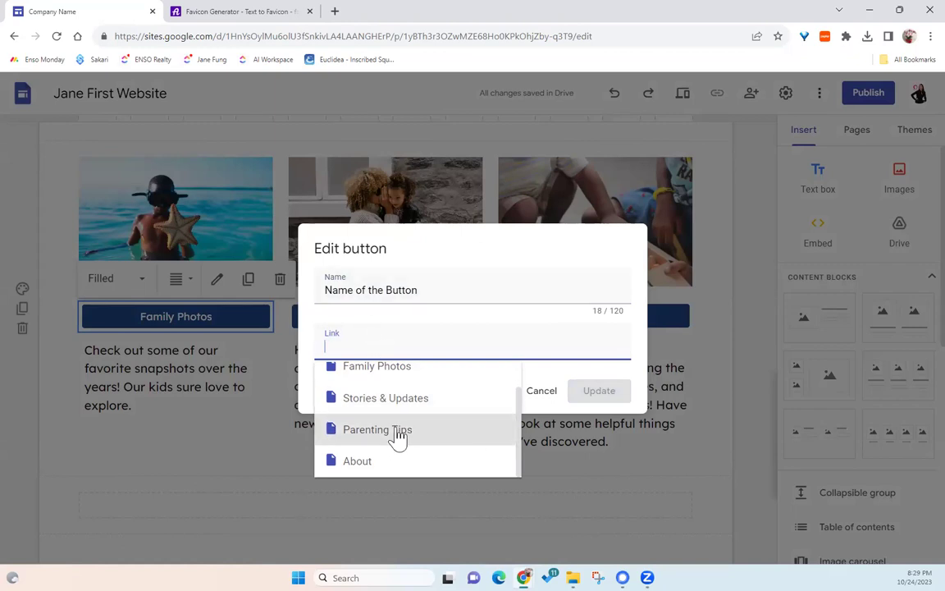
{"action": "left_click", "coordinate": [396, 438]}
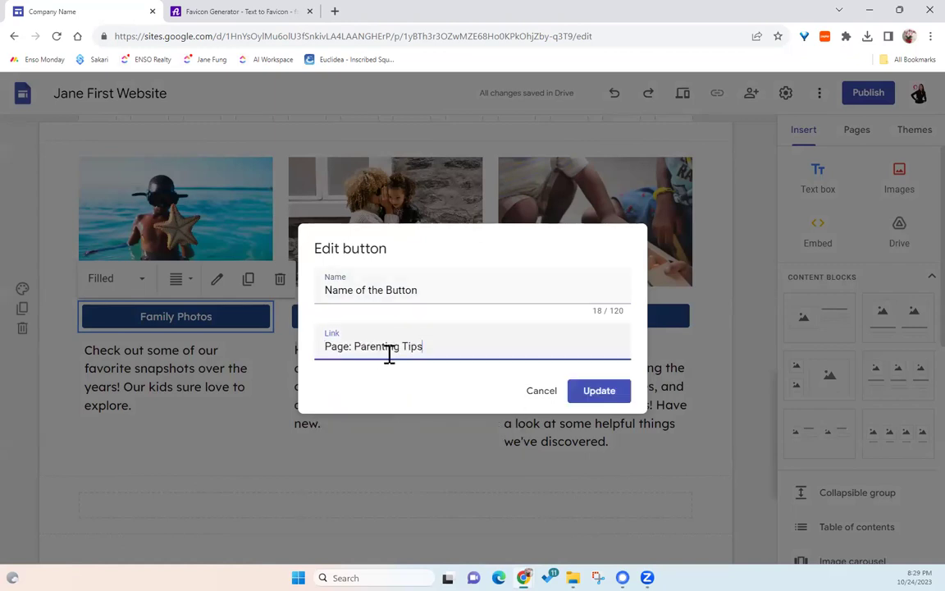
{"action": "left_click", "coordinate": [596, 392]}
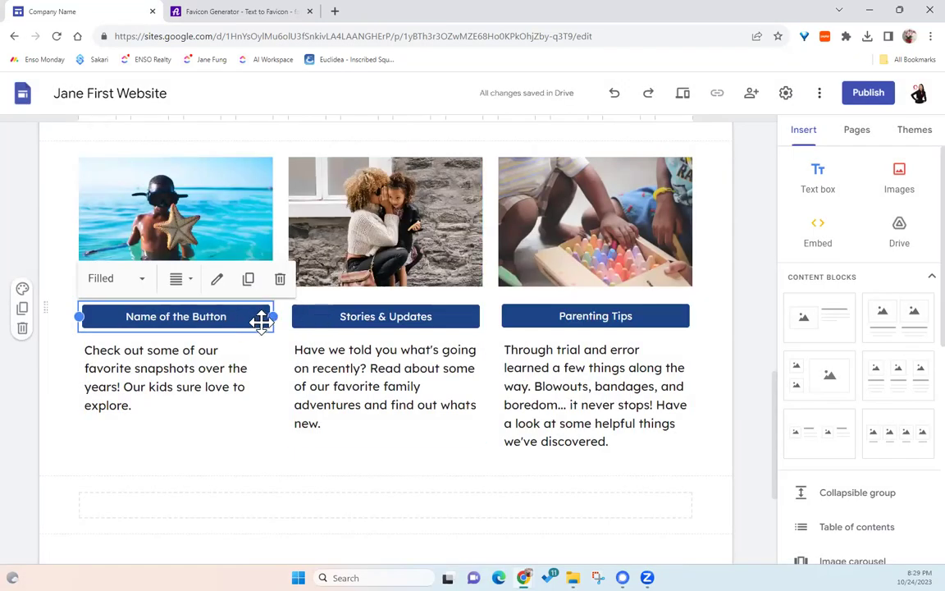
- Rename the Stories & Updates button to 'External Page'
{"action": "left_click", "coordinate": [399, 318]}
{"action": "left_click", "coordinate": [399, 318]}
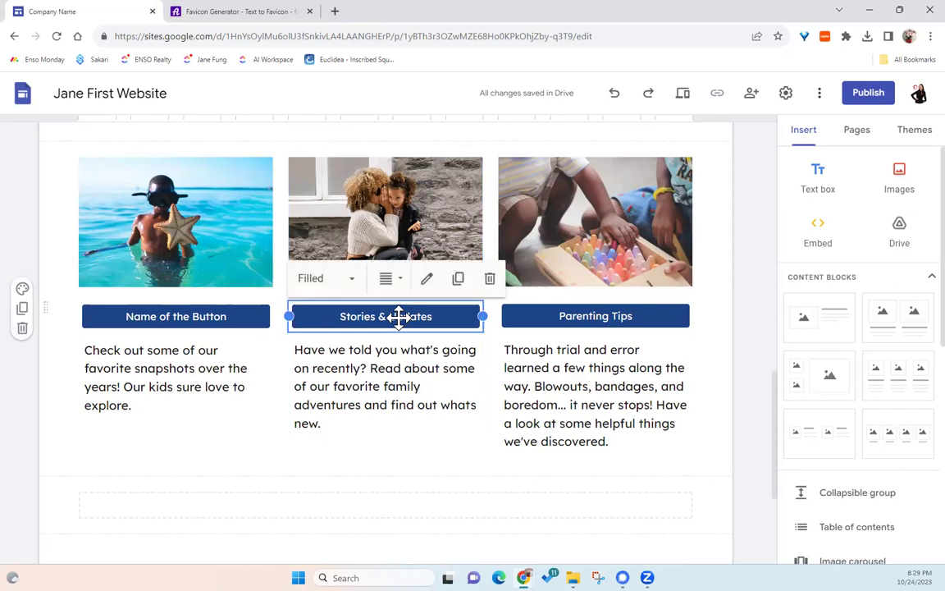
{"action": "left_click", "coordinate": [427, 281]}
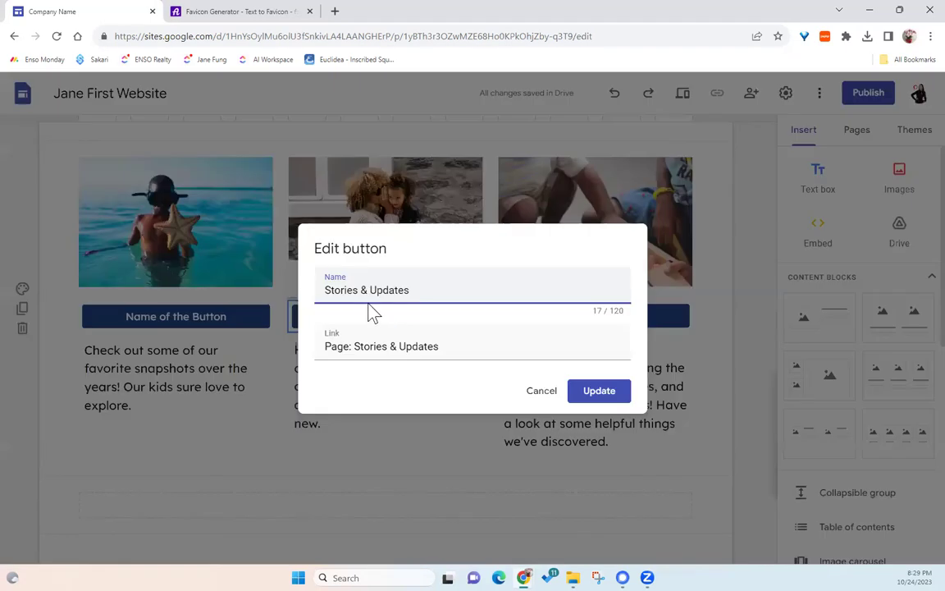
{"action": "triple_click", "coordinate": [366, 293]}
{"action": "type", "text": "External Page"}
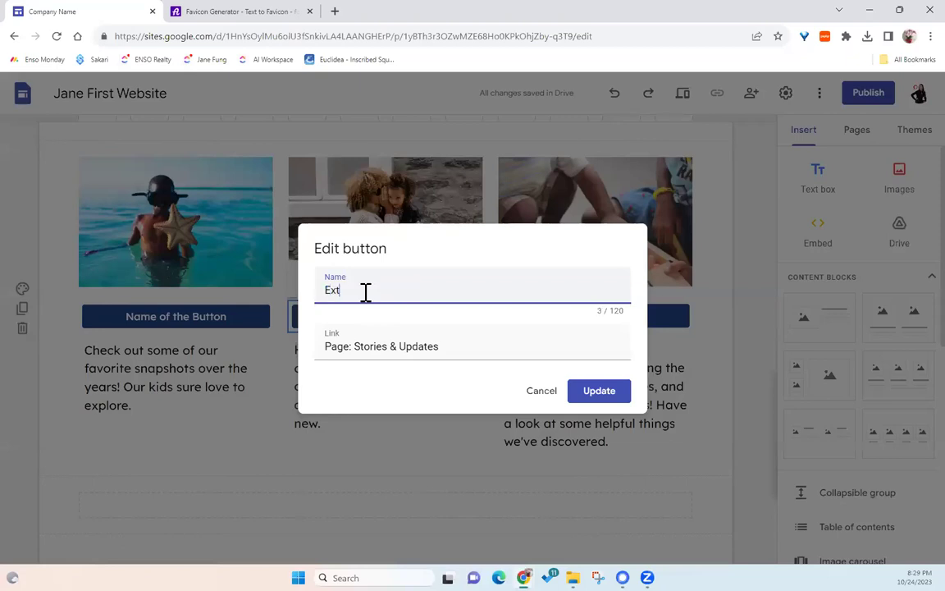
- Point the button's link to the owner's external https website and save
{"action": "left_click", "coordinate": [363, 347]}
{"action": "triple_click", "coordinate": [363, 346]}
{"action": "type", "text": "https://"}
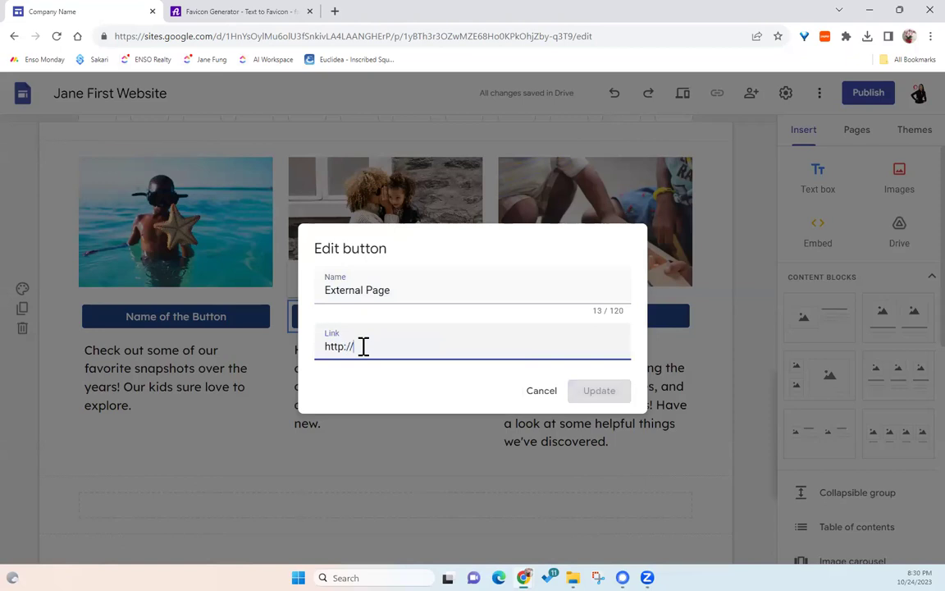
{"action": "type", "text": "www.janefung"}
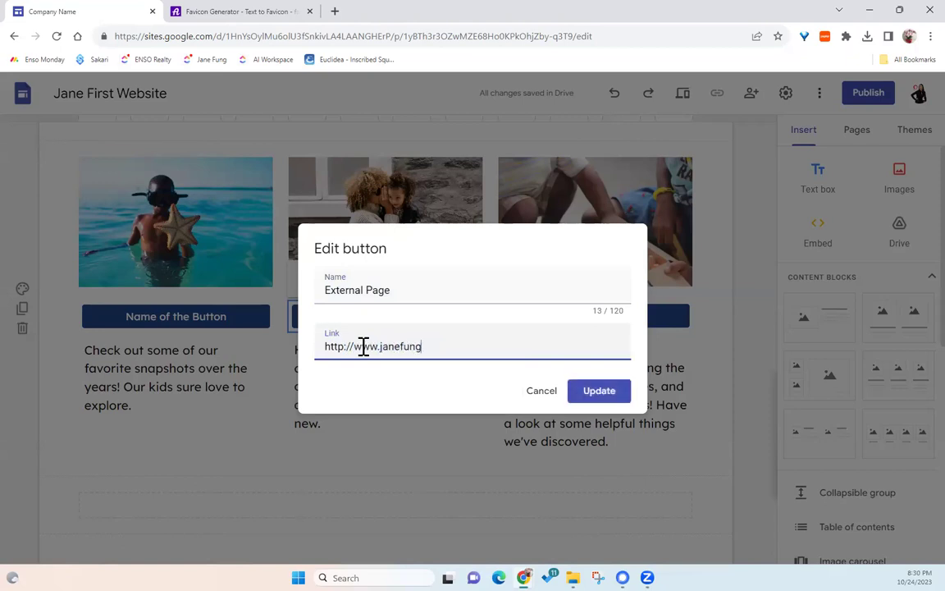
{"action": "type", "text": ".ca"}
{"action": "left_click", "coordinate": [345, 347]}
{"action": "type", "text": "s"}
{"action": "left_click", "coordinate": [614, 391]}
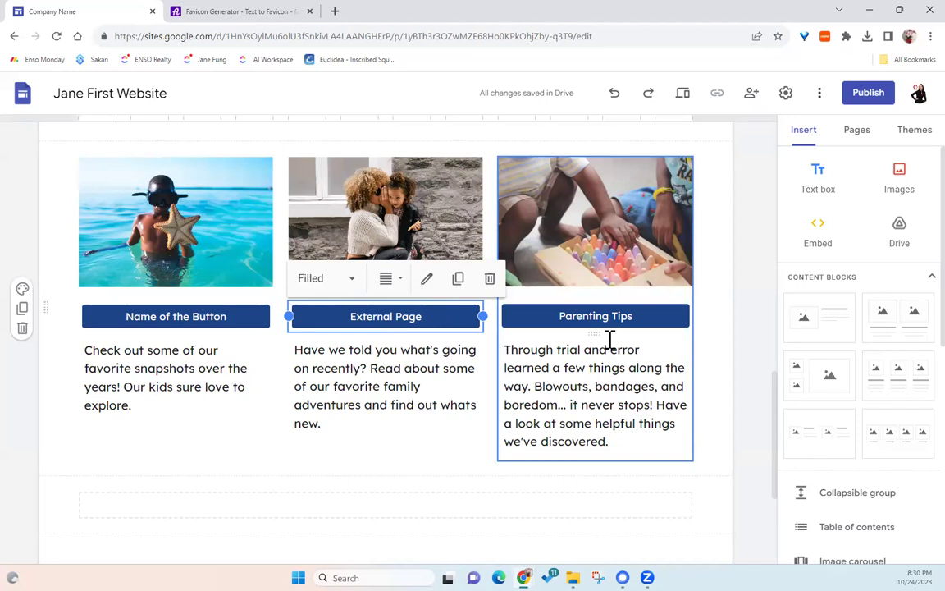
- Change the Family Photos page's name to 'Page 1' in its page properties
{"action": "scroll", "coordinate": [615, 377], "scroll_direction": "down", "scroll_amount": 3}
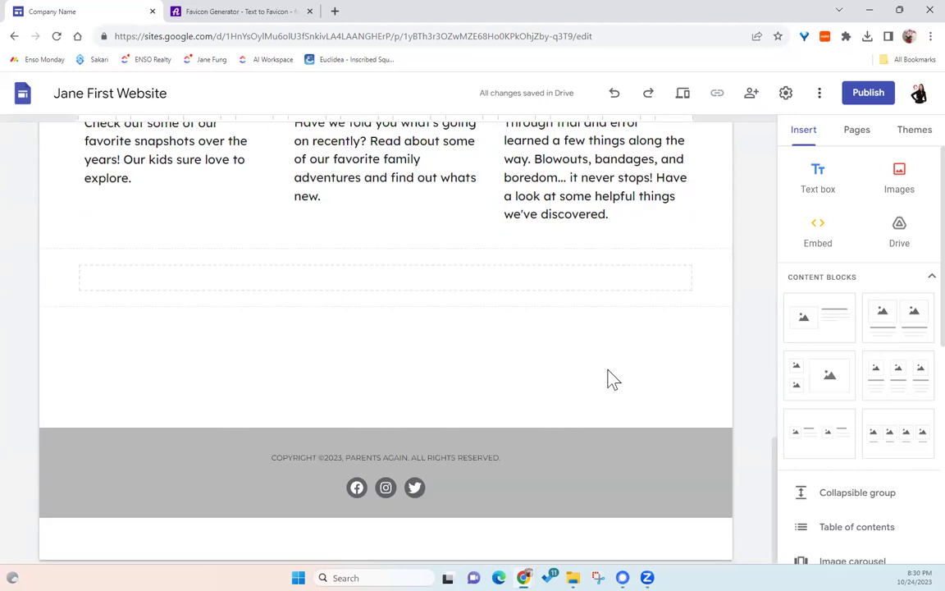
{"action": "scroll", "coordinate": [611, 379], "scroll_direction": "up", "scroll_amount": 15}
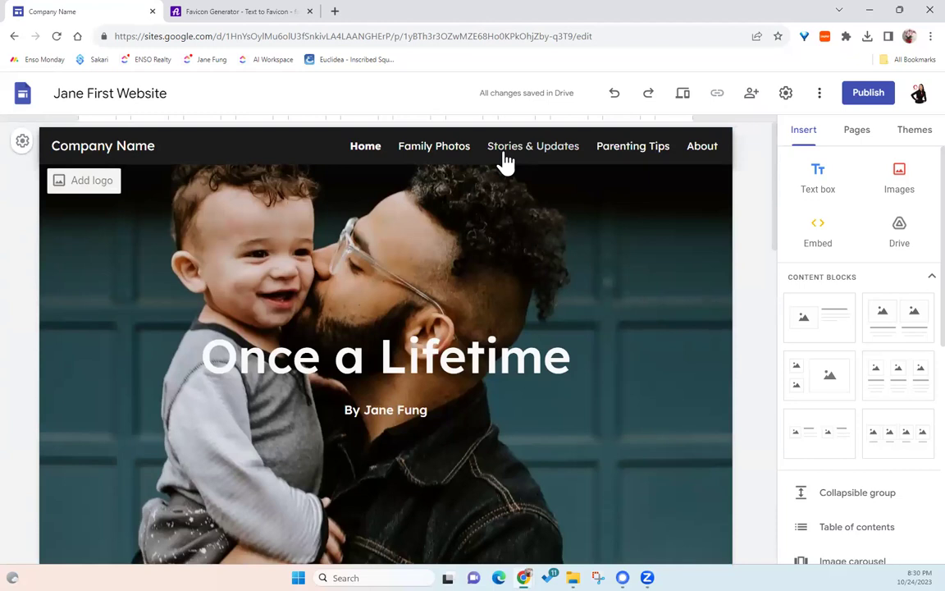
{"action": "left_click", "coordinate": [860, 138]}
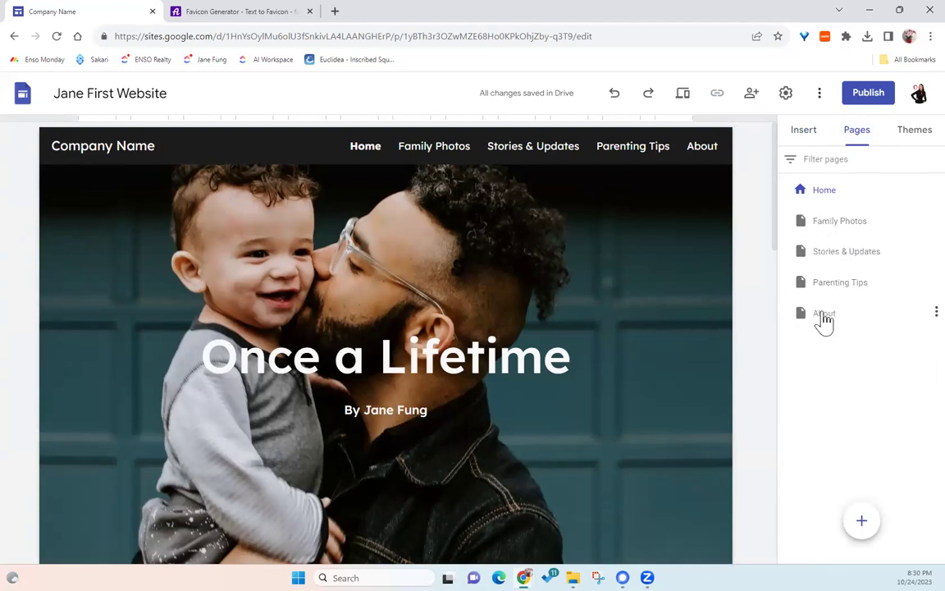
{"action": "left_click", "coordinate": [920, 221]}
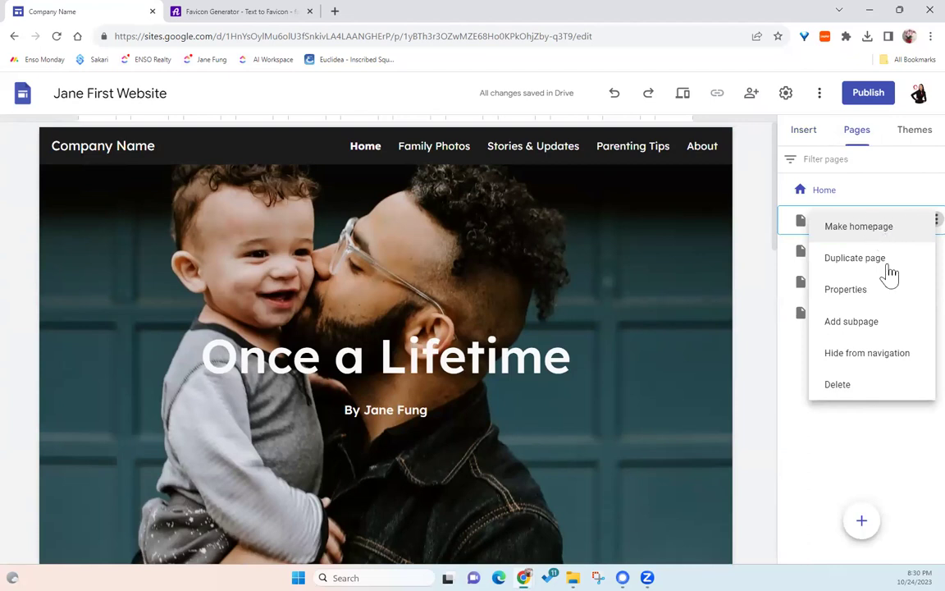
{"action": "left_click", "coordinate": [835, 283]}
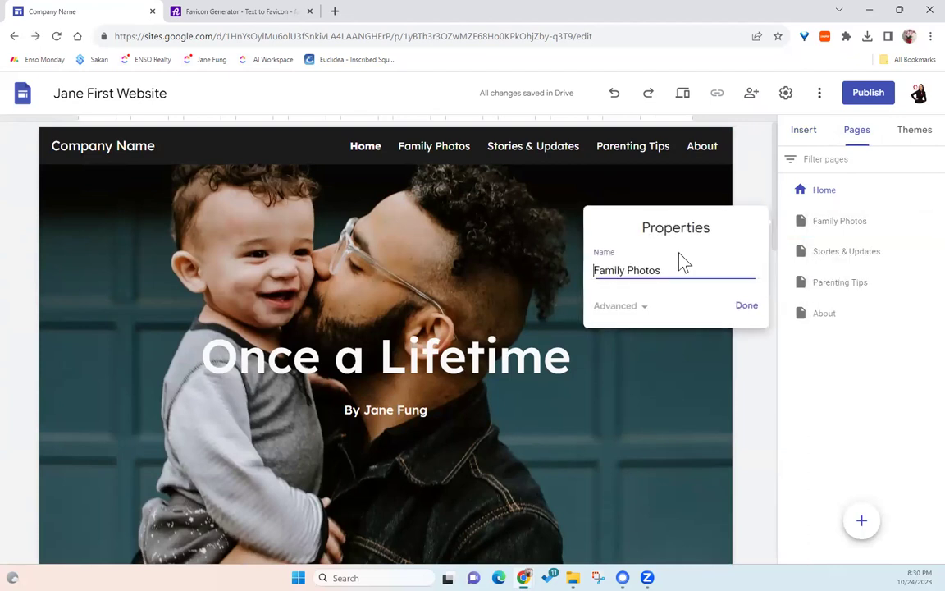
{"action": "triple_click", "coordinate": [604, 274]}
{"action": "type", "text": "Page 1"}
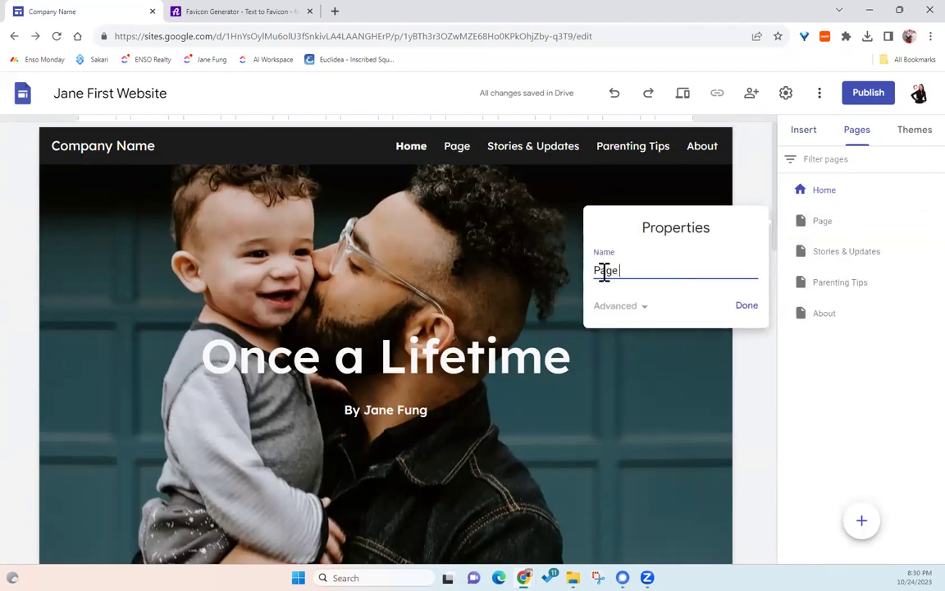
{"action": "left_click", "coordinate": [747, 307]}
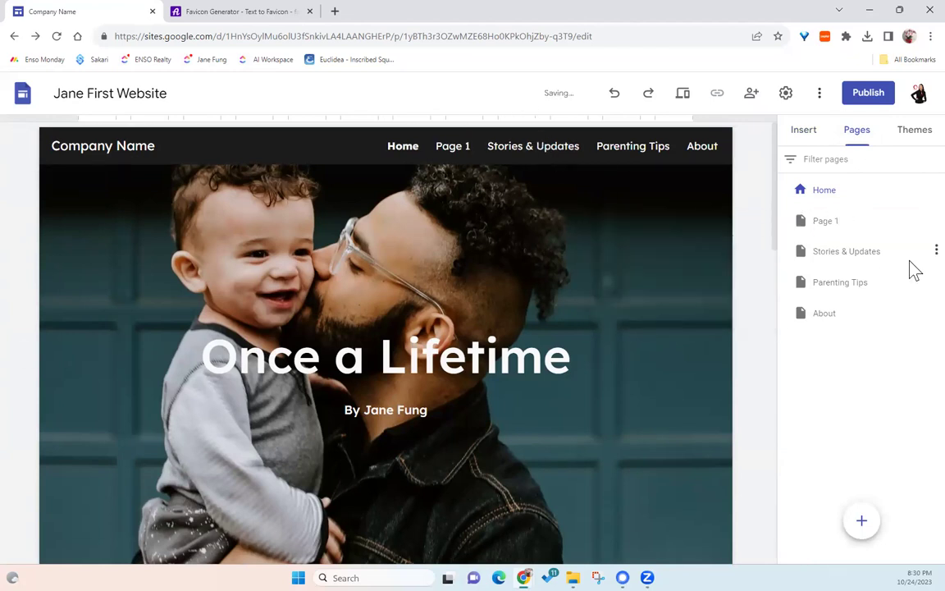
- Rename Page 1 to 'Photos' through its properties in the Pages list
{"action": "left_click", "coordinate": [853, 222]}
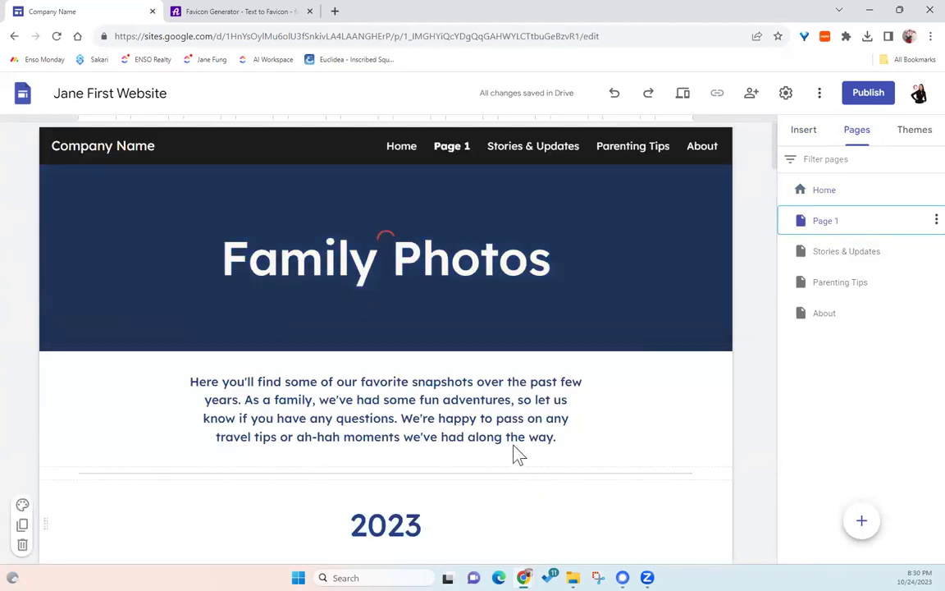
{"action": "left_click", "coordinate": [935, 221]}
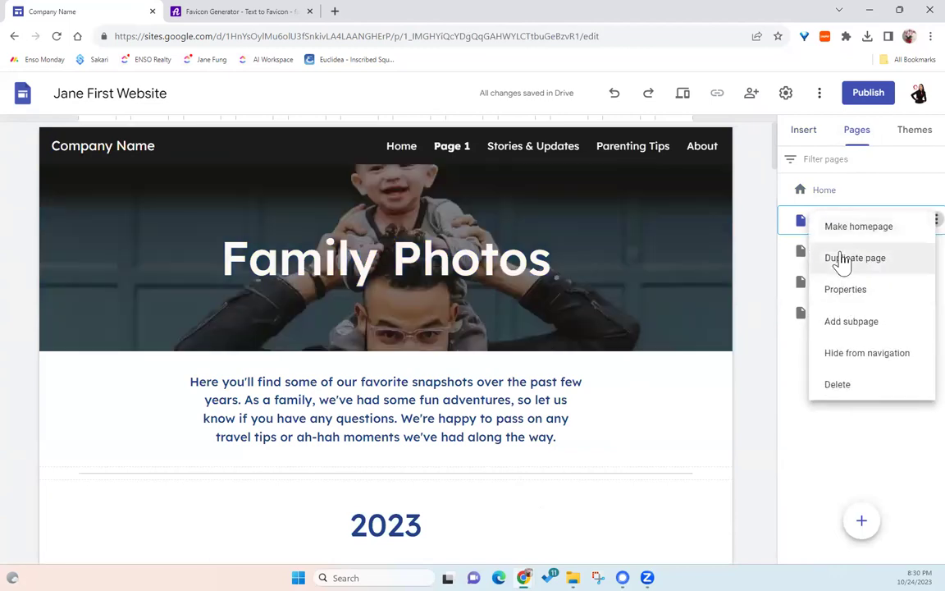
{"action": "left_click", "coordinate": [840, 292]}
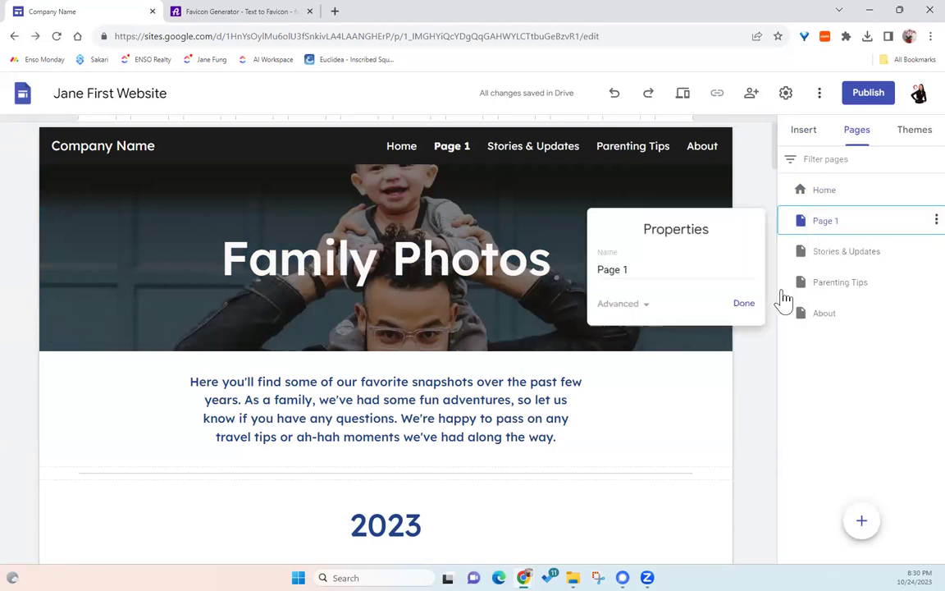
{"action": "key", "text": "ctrl+a"}
{"action": "type", "text": "Photos"}
{"action": "key", "text": "Return"}
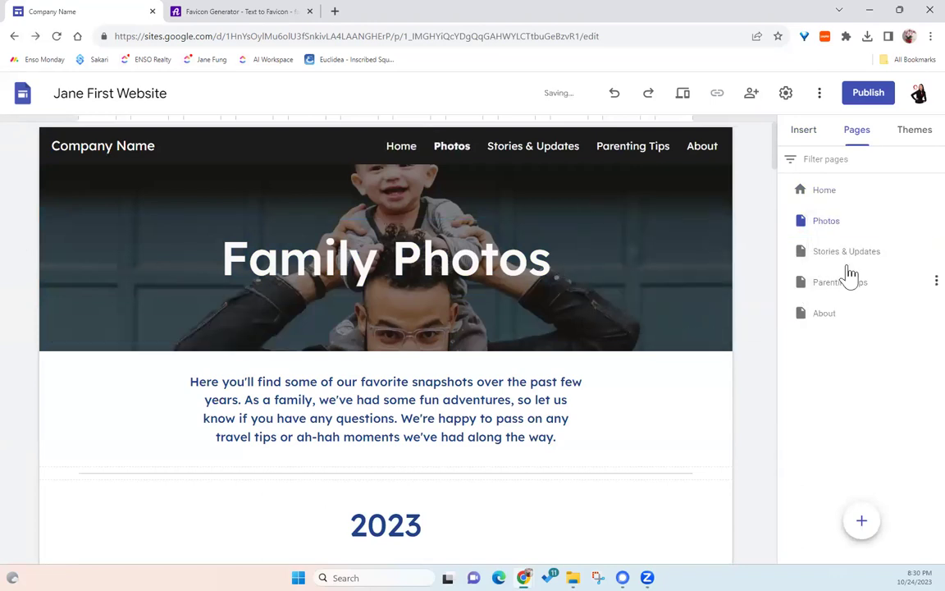
{"action": "scroll", "coordinate": [593, 414], "scroll_direction": "down", "scroll_amount": 5}
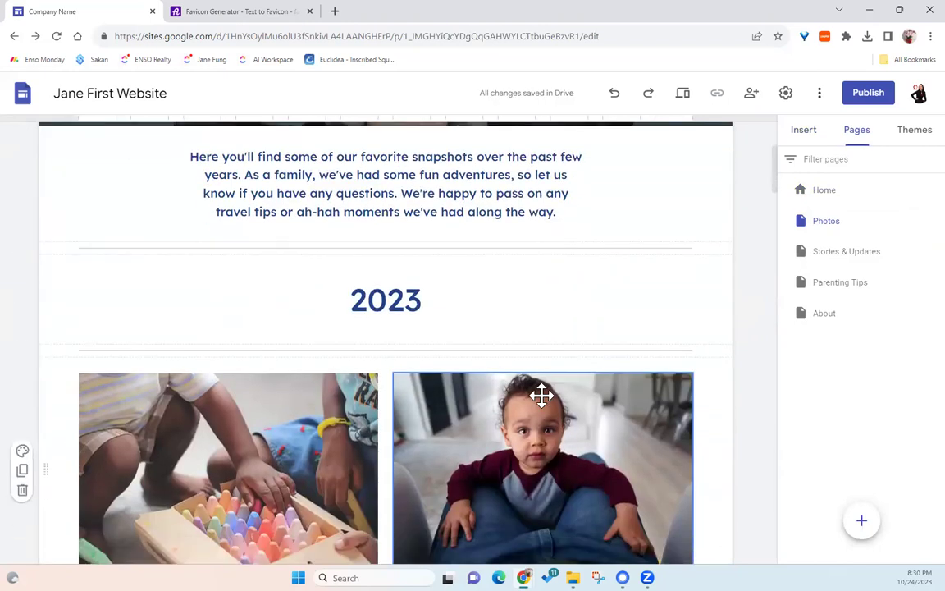
{"action": "scroll", "coordinate": [530, 393], "scroll_direction": "up", "scroll_amount": 3}
{"action": "scroll", "coordinate": [531, 380], "scroll_direction": "up", "scroll_amount": 3}
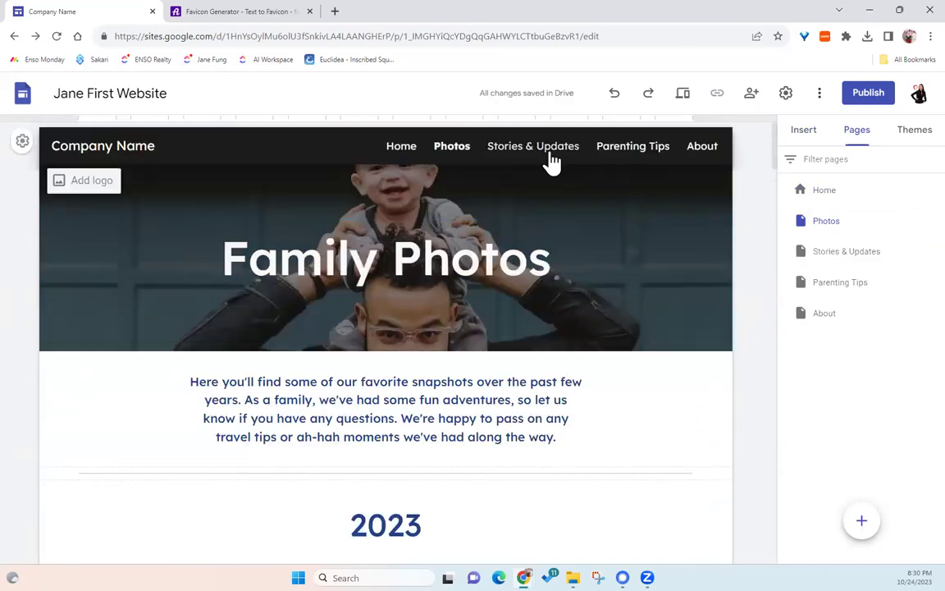
- Go to the Stories & Updates page and retitle its banner 'Updates'
{"action": "left_click", "coordinate": [552, 160]}
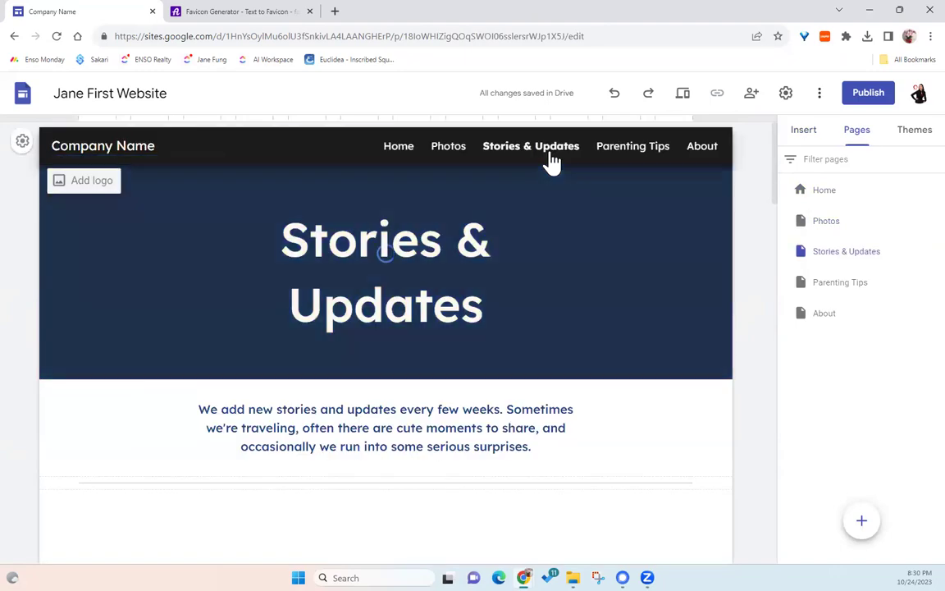
{"action": "triple_click", "coordinate": [441, 248]}
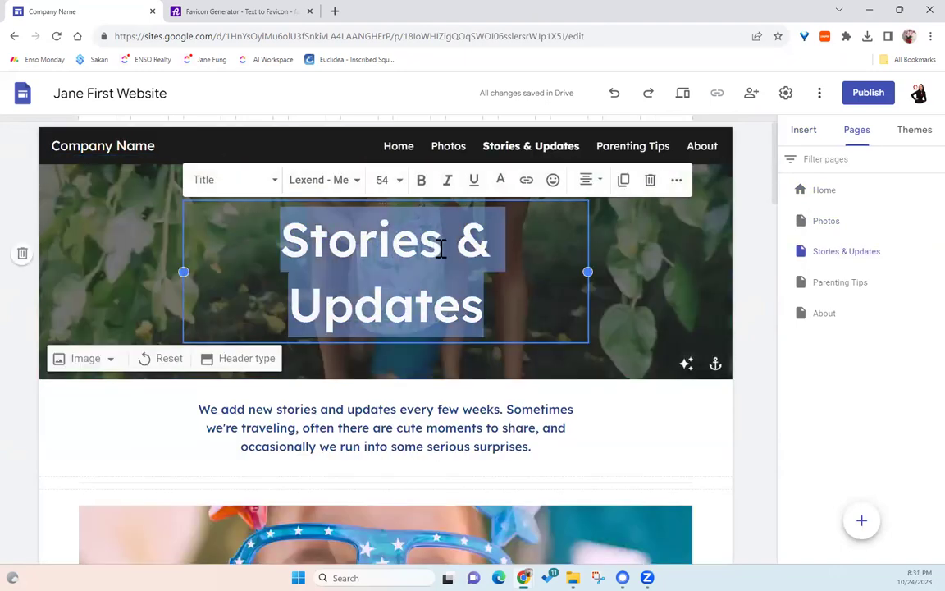
{"action": "type", "text": "Update"}
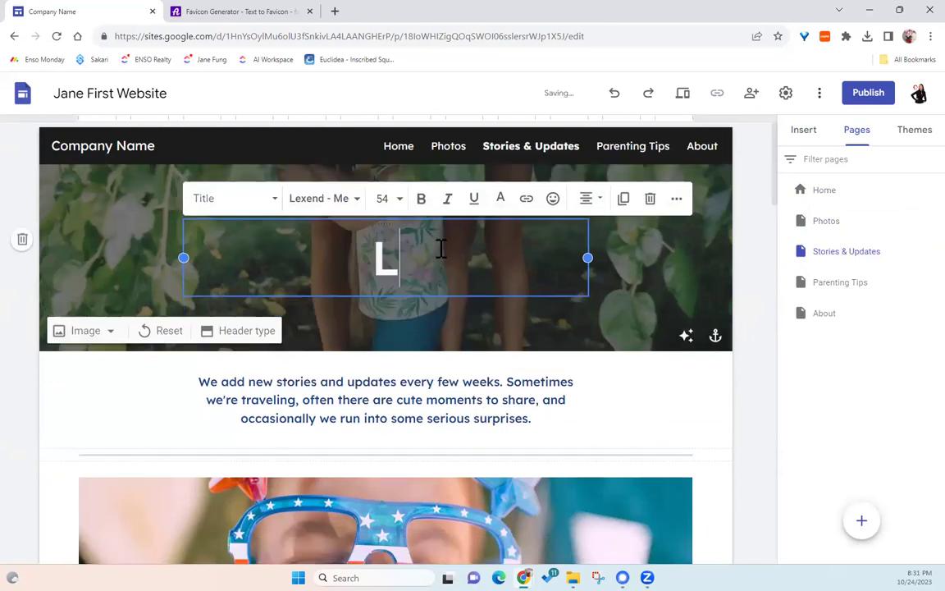
{"action": "type", "text": "s"}
- Rename the Stories & Updates page to 'Updates' in its properties
{"action": "left_click", "coordinate": [936, 251]}
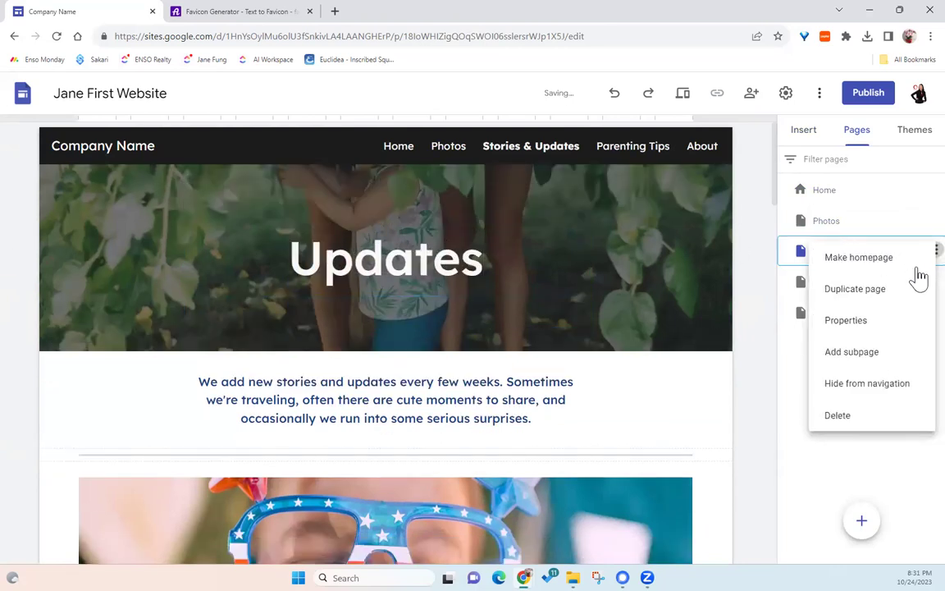
{"action": "left_click", "coordinate": [846, 322]}
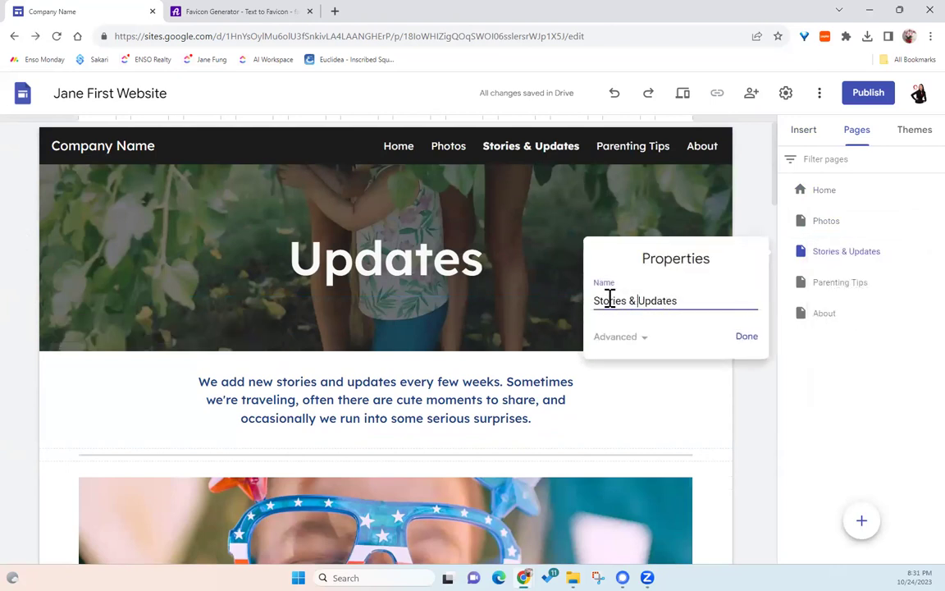
{"action": "left_click_drag", "start_coordinate": [569, 293], "coordinate": [565, 300]}
{"action": "key", "text": "BackSpace"}
{"action": "left_click", "coordinate": [747, 340]}
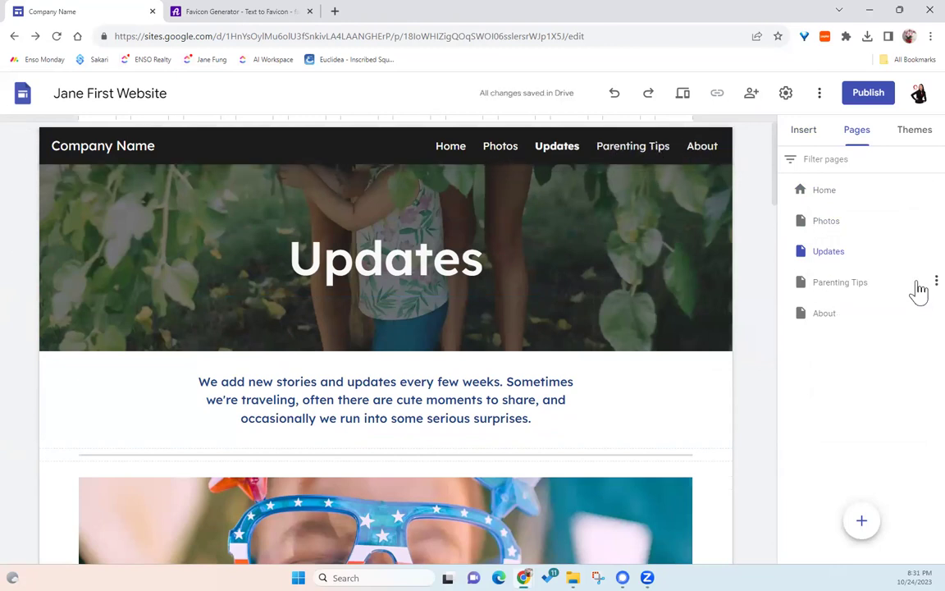
- Hide the Parenting Tips page from navigation and open the About page in the editor
{"action": "left_click", "coordinate": [935, 283]}
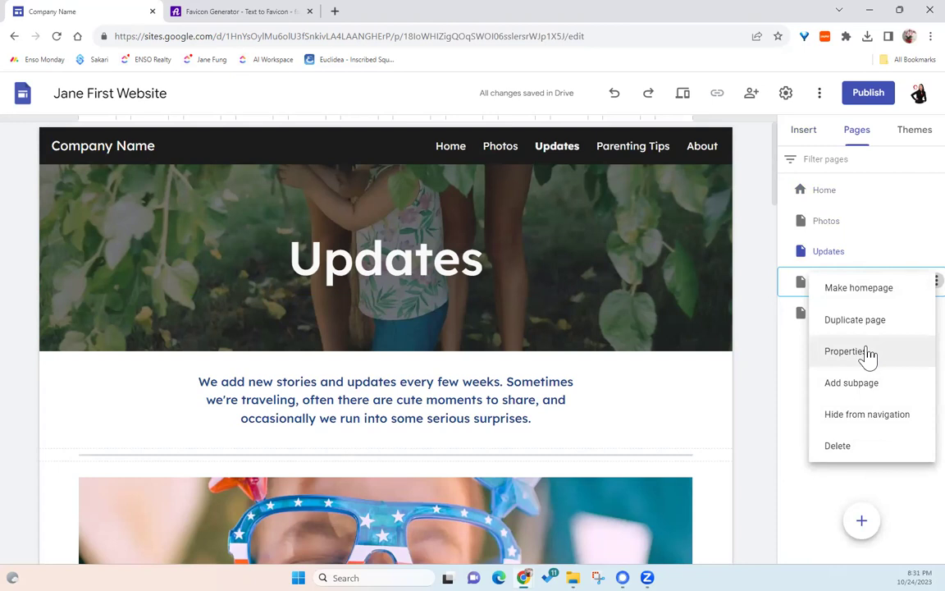
{"action": "left_click", "coordinate": [867, 420]}
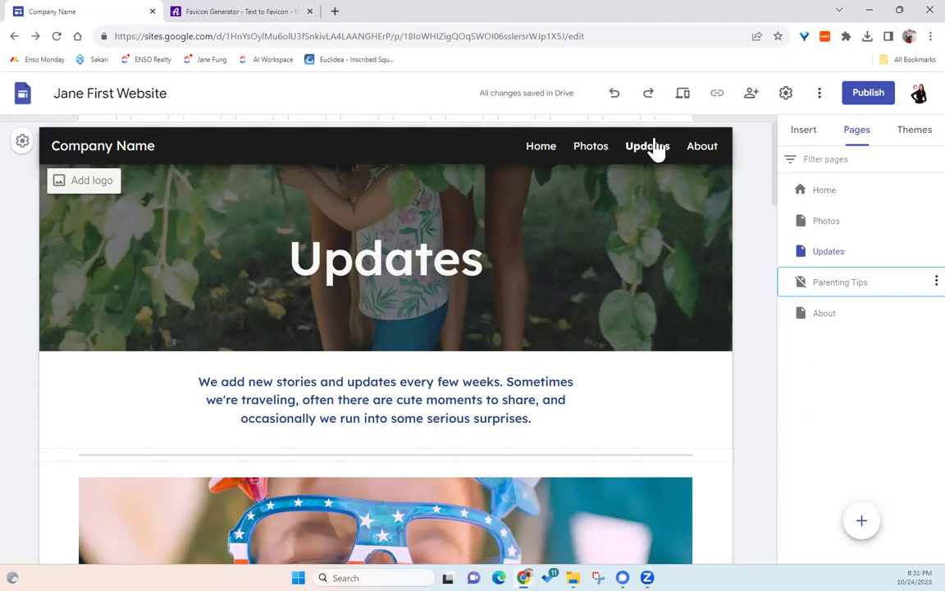
{"action": "left_click", "coordinate": [833, 321]}
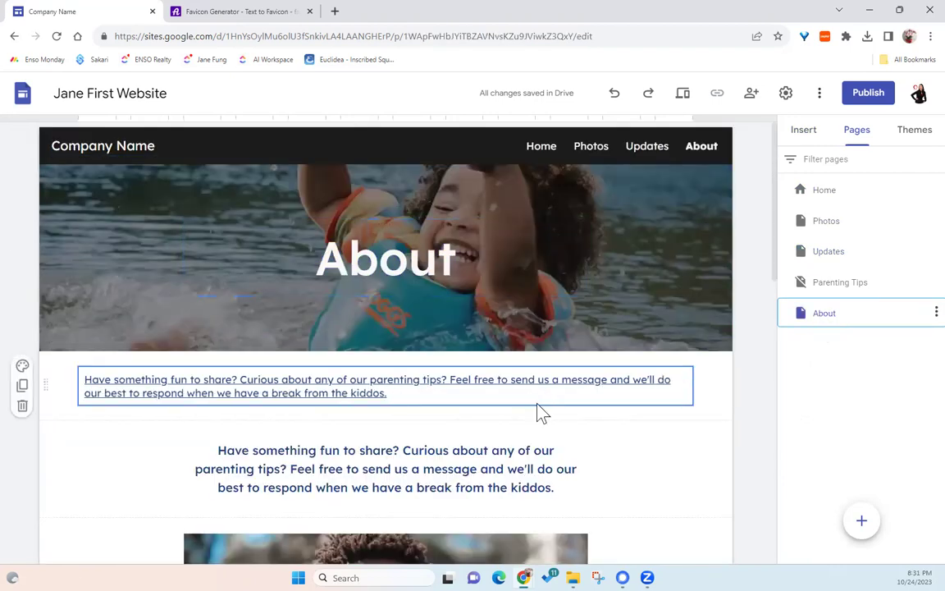
{"action": "scroll", "coordinate": [534, 413], "scroll_direction": "down", "scroll_amount": 5}
{"action": "scroll", "coordinate": [537, 402], "scroll_direction": "up", "scroll_amount": 3}
{"action": "scroll", "coordinate": [540, 404], "scroll_direction": "up", "scroll_amount": 2}
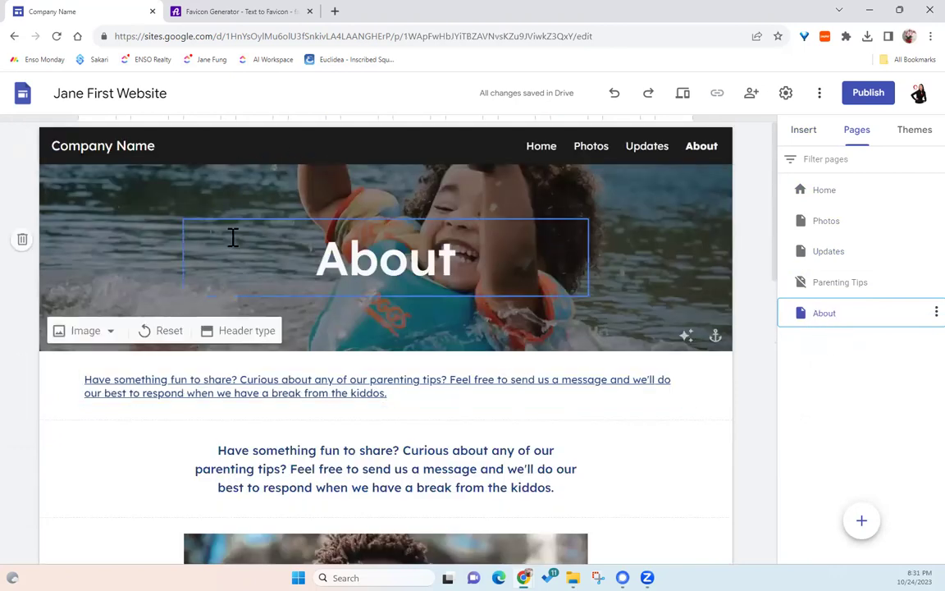
- Start editing the Parent Blog theme from the Themes list
{"action": "left_click", "coordinate": [912, 131]}
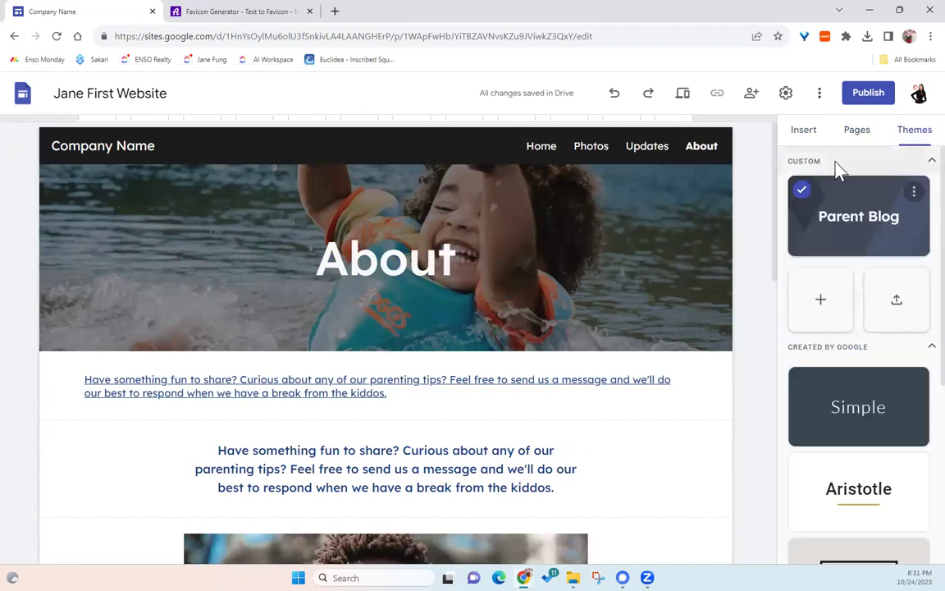
{"action": "left_click", "coordinate": [915, 194]}
{"action": "left_click", "coordinate": [914, 197]}
{"action": "left_click", "coordinate": [915, 198]}
{"action": "left_click", "coordinate": [840, 221]}
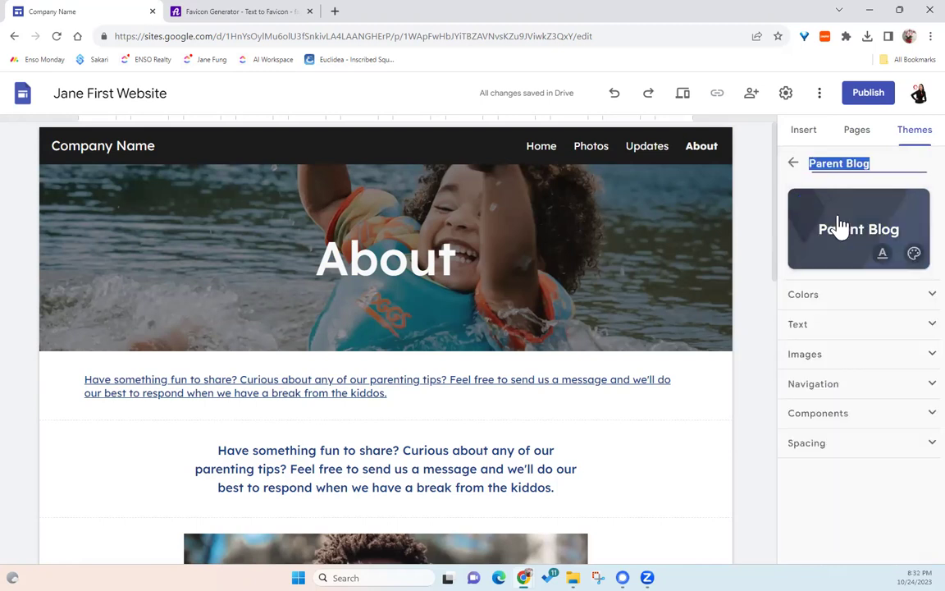
- Expand the theme's Colors, Text style and Images settings to review them
{"action": "left_click", "coordinate": [921, 294]}
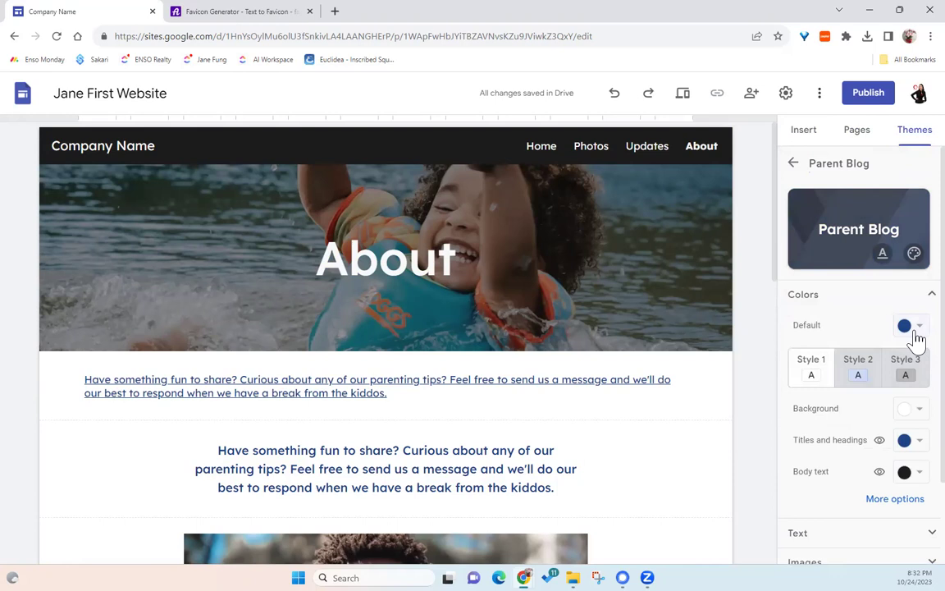
{"action": "scroll", "coordinate": [624, 468], "scroll_direction": "down", "scroll_amount": 3}
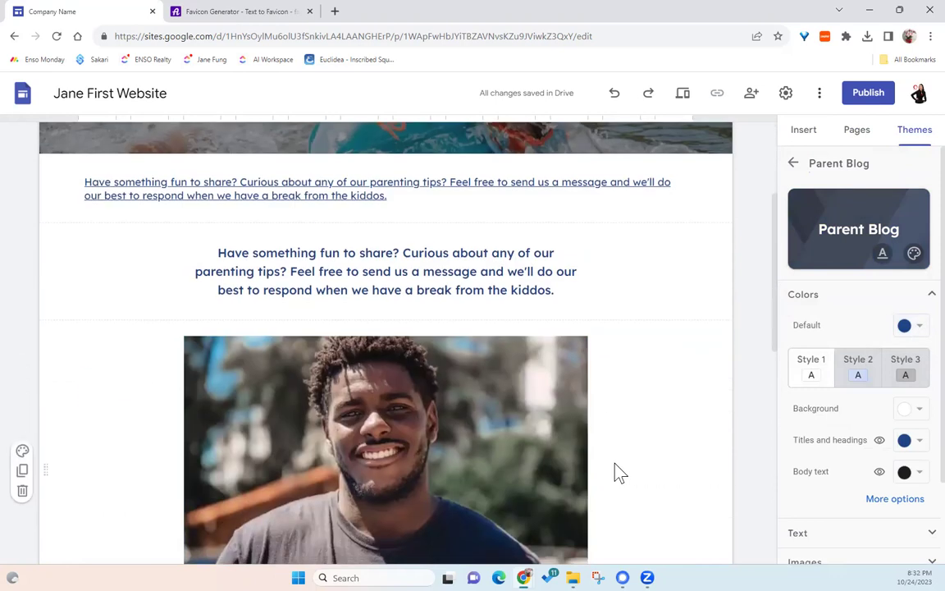
{"action": "scroll", "coordinate": [888, 453], "scroll_direction": "down", "scroll_amount": 1}
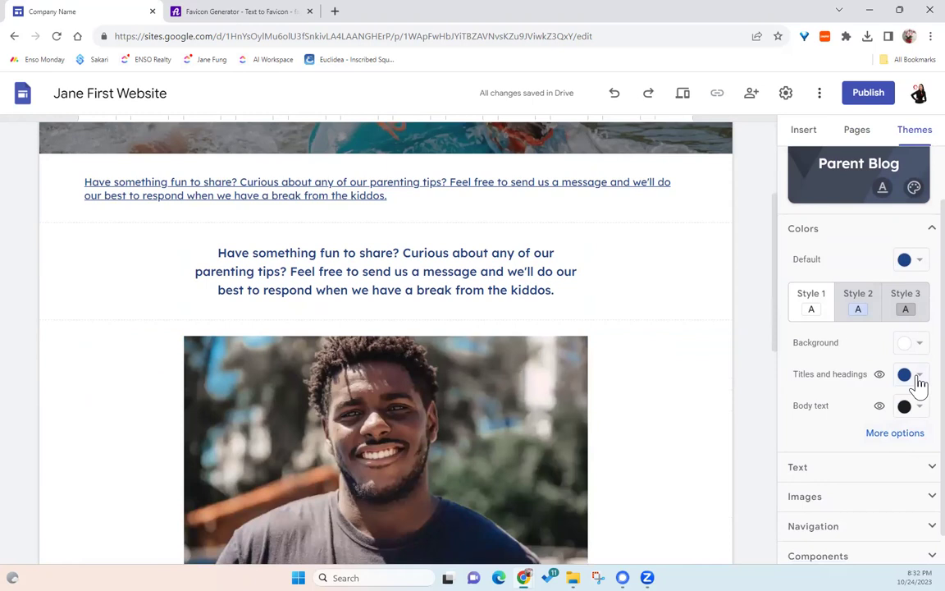
{"action": "scroll", "coordinate": [888, 435], "scroll_direction": "down", "scroll_amount": 1}
{"action": "left_click", "coordinate": [877, 442]}
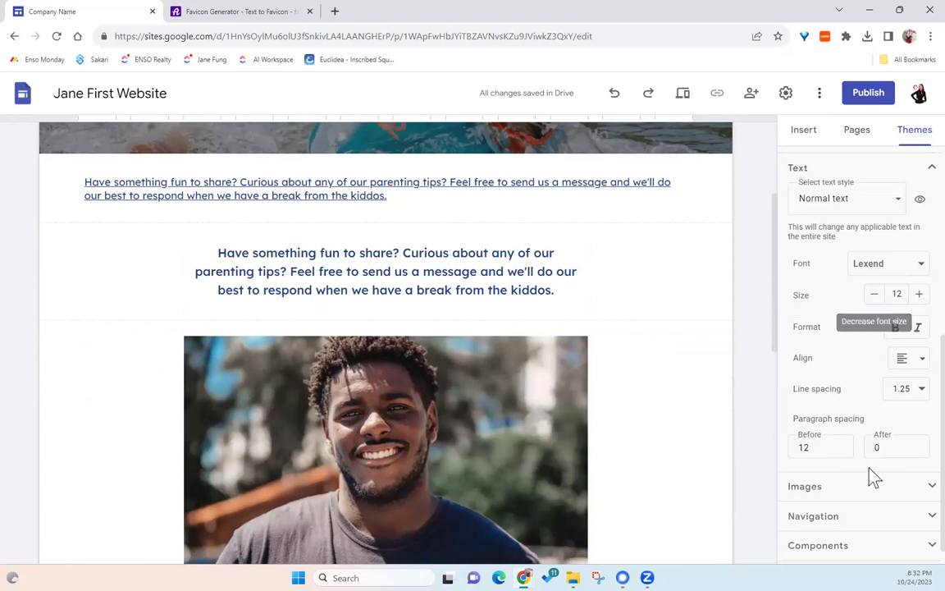
{"action": "left_click", "coordinate": [865, 488]}
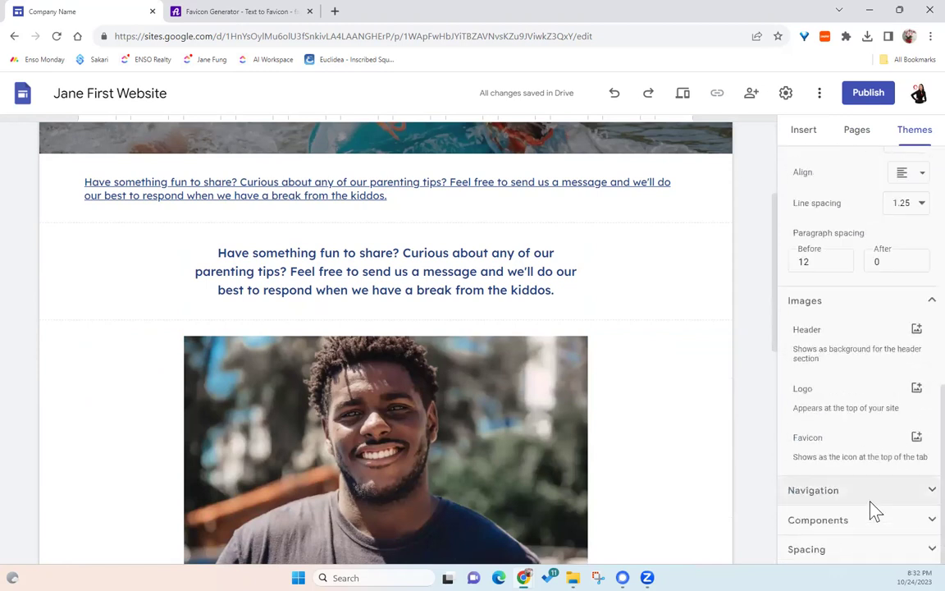
{"action": "scroll", "coordinate": [871, 505], "scroll_direction": "up", "scroll_amount": 3}
{"action": "scroll", "coordinate": [871, 492], "scroll_direction": "up", "scroll_amount": 5}
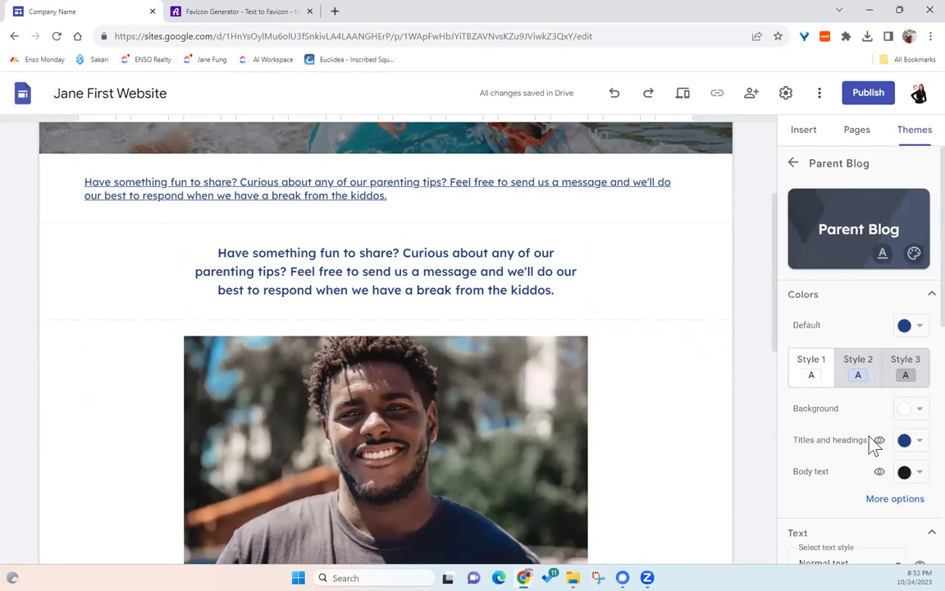
- Keep the navigation mode at Top, open Brand images, then switch to the favicon.io generator
{"action": "left_click", "coordinate": [795, 164]}
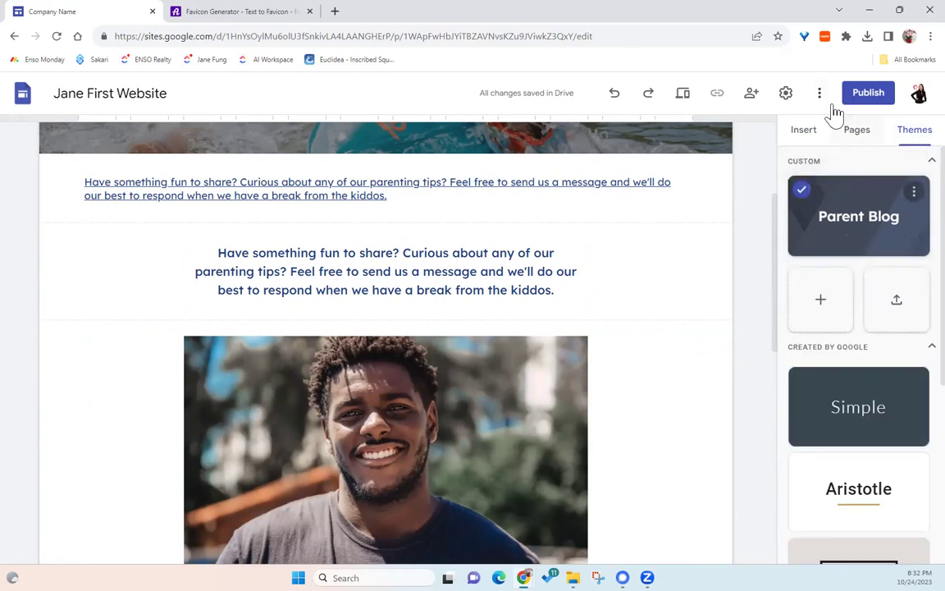
{"action": "left_click", "coordinate": [786, 96]}
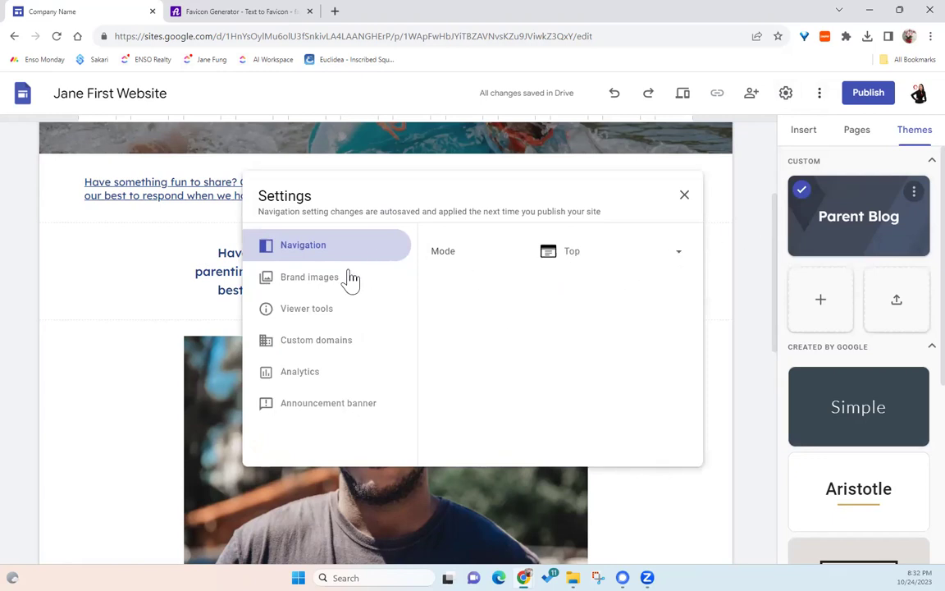
{"action": "left_click", "coordinate": [609, 264]}
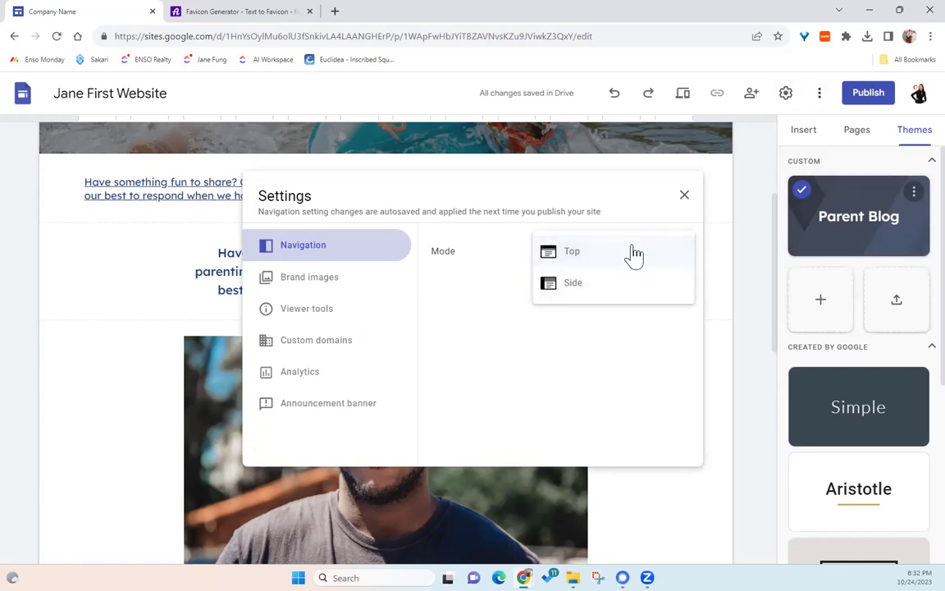
{"action": "left_click", "coordinate": [590, 207]}
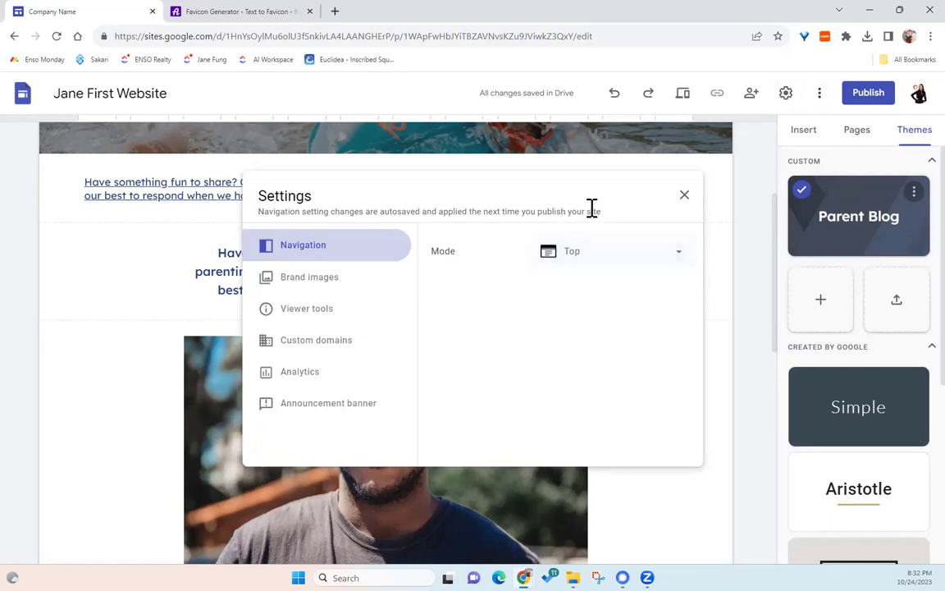
{"action": "left_click", "coordinate": [333, 279]}
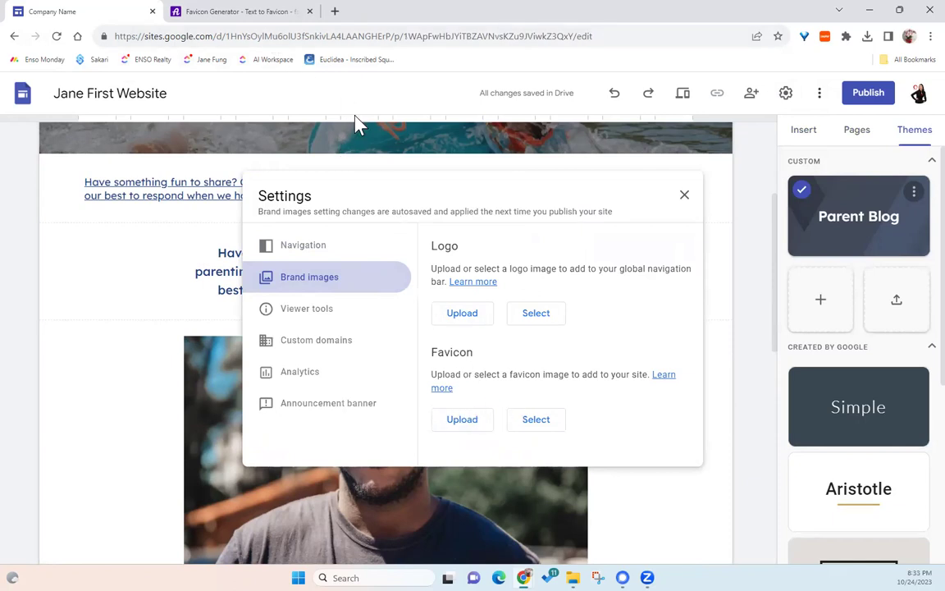
{"action": "left_click", "coordinate": [259, 16]}
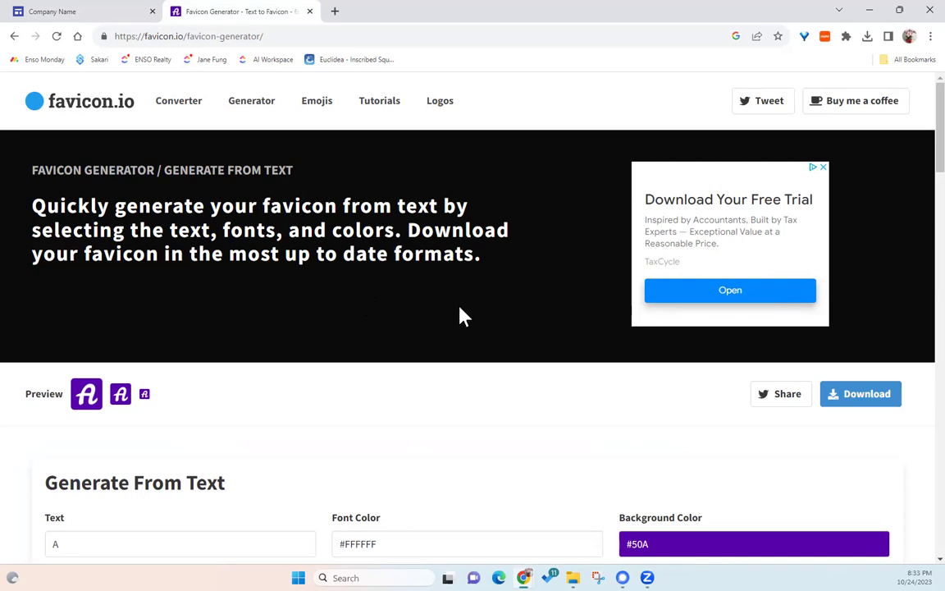
- Set the favicon text to G with a bright orange #F80 background
{"action": "scroll", "coordinate": [462, 315], "scroll_direction": "down", "scroll_amount": 4}
{"action": "left_click", "coordinate": [116, 213]}
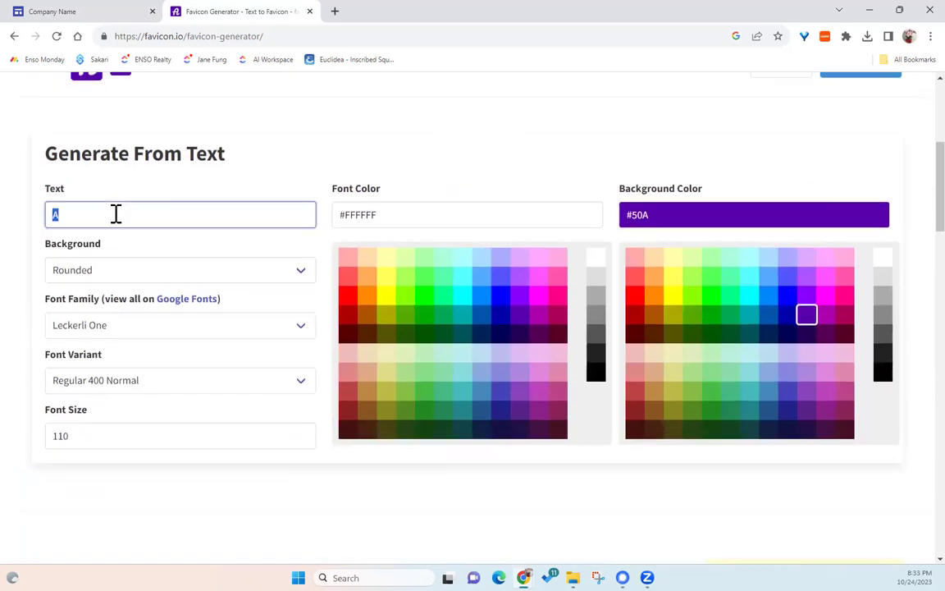
{"action": "type", "text": "G"}
{"action": "scroll", "coordinate": [148, 270], "scroll_direction": "up", "scroll_amount": 3}
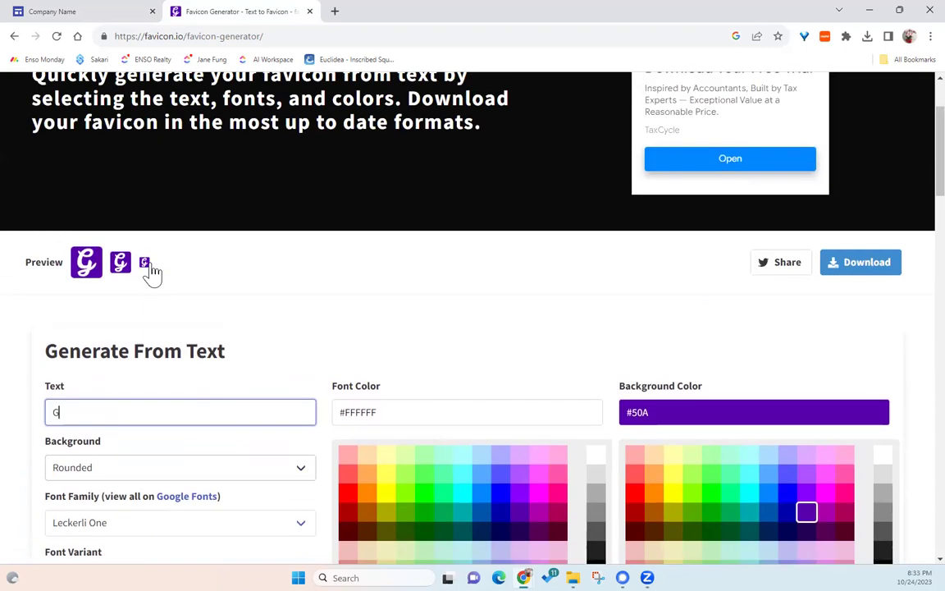
{"action": "left_click", "coordinate": [824, 475]}
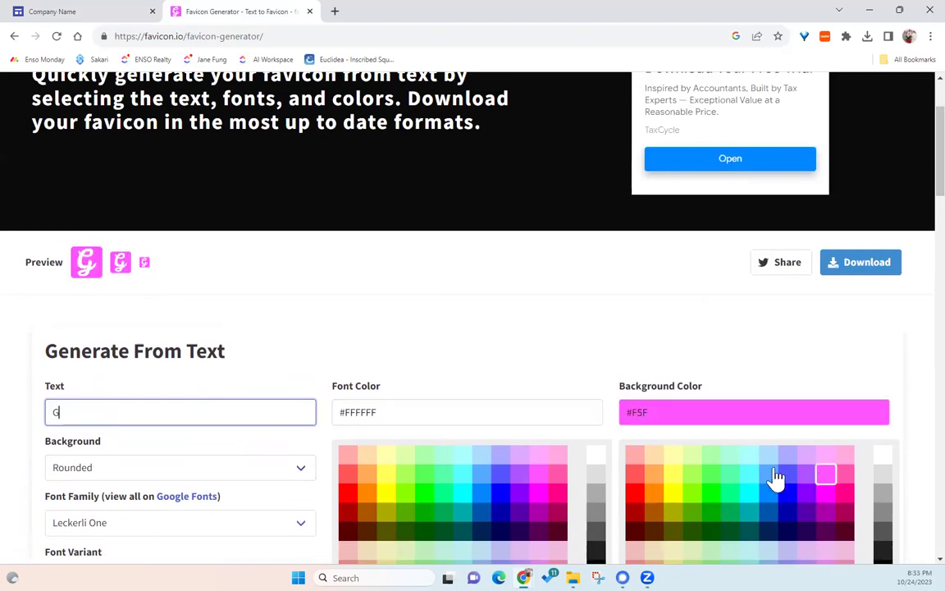
{"action": "scroll", "coordinate": [499, 468], "scroll_direction": "down", "scroll_amount": 2}
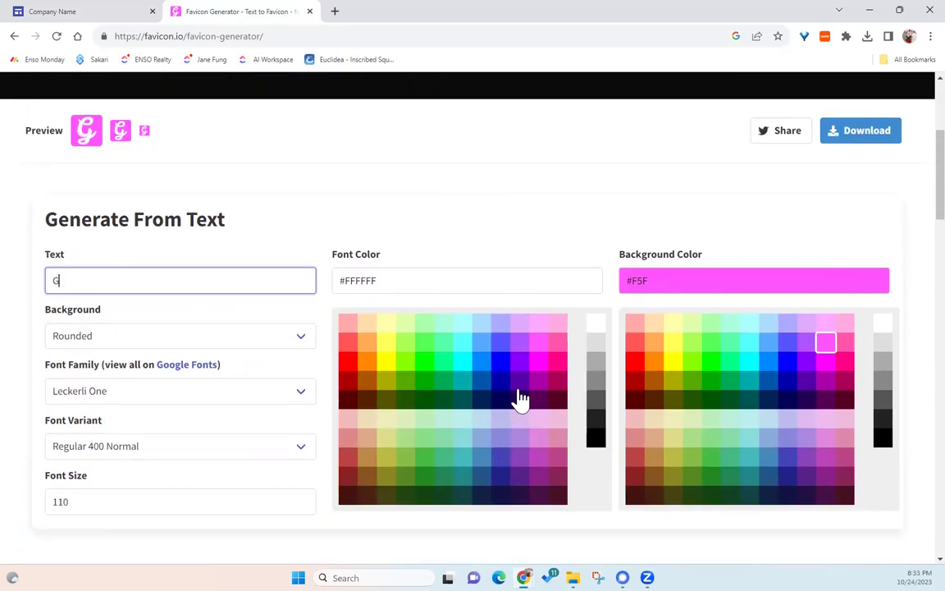
{"action": "left_click", "coordinate": [787, 439]}
{"action": "left_click", "coordinate": [804, 457]}
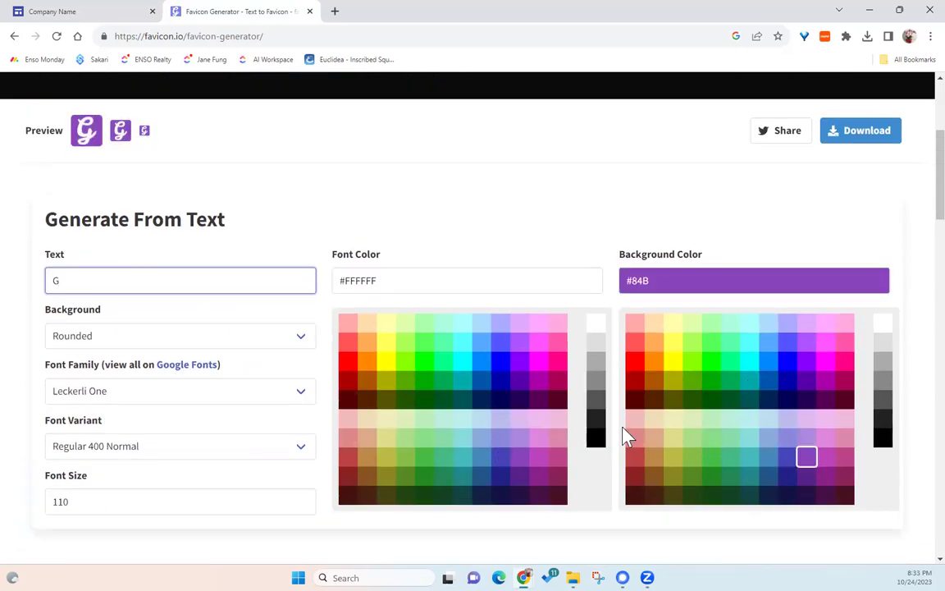
{"action": "left_click", "coordinate": [654, 381]}
{"action": "left_click", "coordinate": [654, 362]}
- Download the generated favicon as favicon_io (1).zip
{"action": "scroll", "coordinate": [755, 350], "scroll_direction": "up", "scroll_amount": 2}
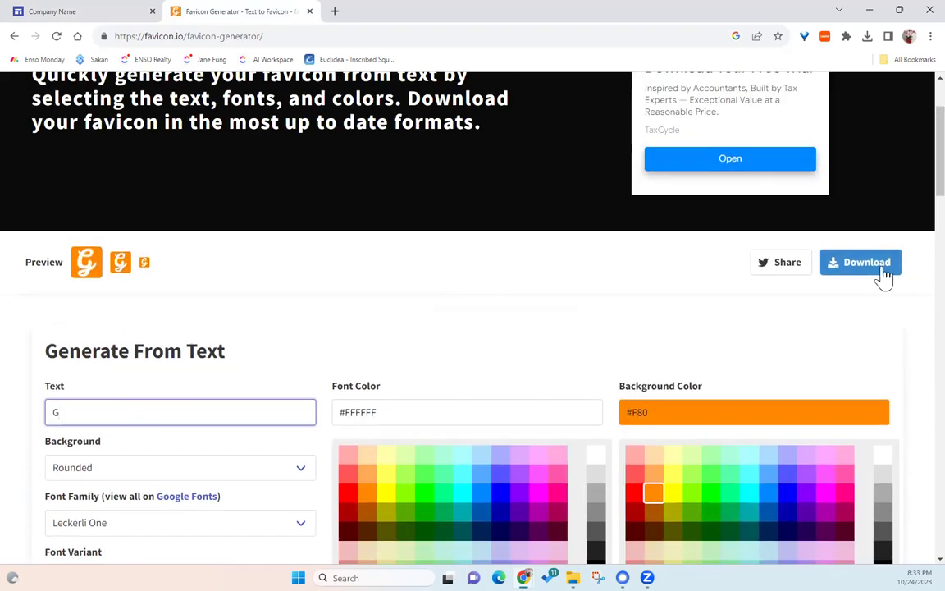
{"action": "left_click", "coordinate": [883, 276]}
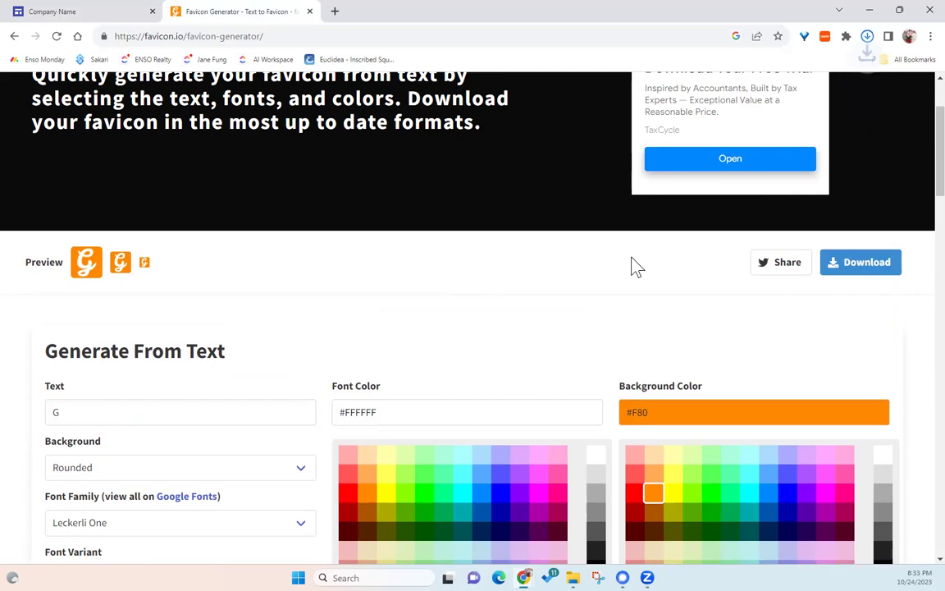
{"action": "left_click", "coordinate": [657, 33]}
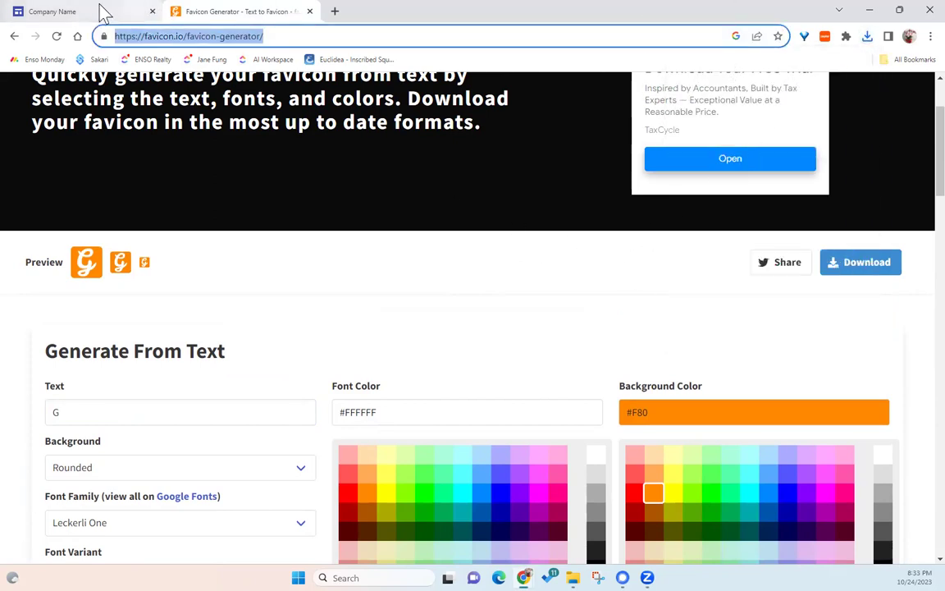
- Upload the white 'A' on purple image as the site favicon under Brand images
{"action": "left_click", "coordinate": [96, 12]}
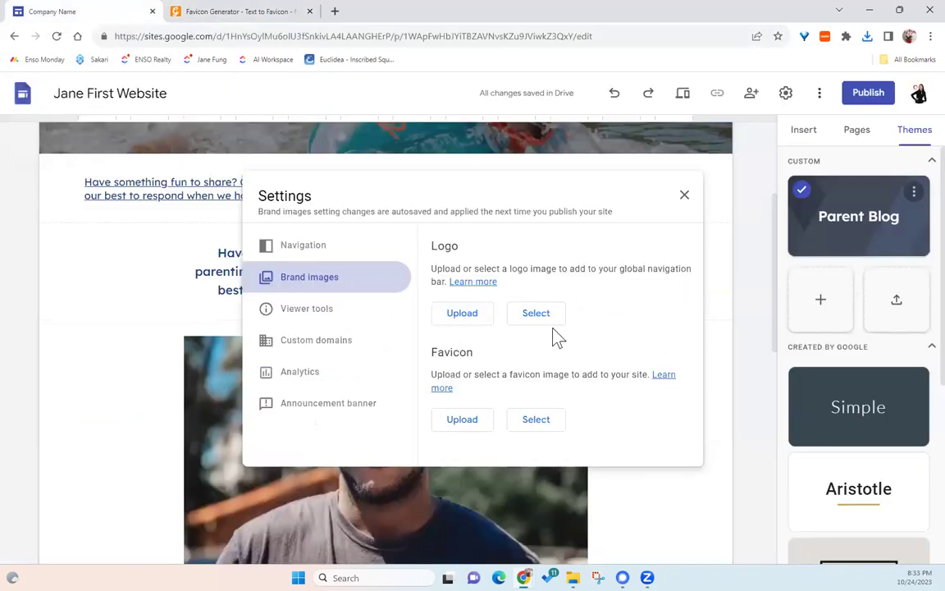
{"action": "left_click", "coordinate": [462, 422]}
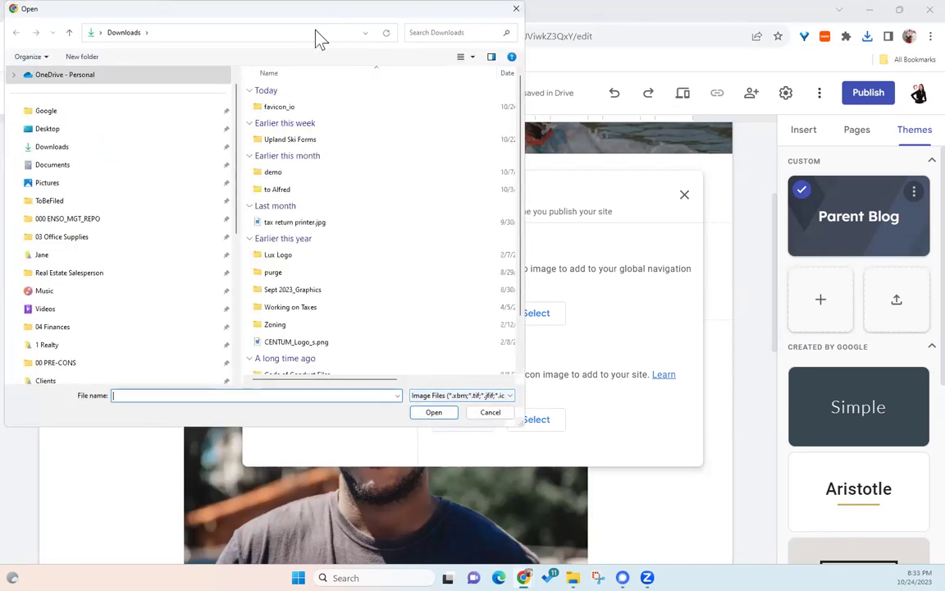
{"action": "key", "text": "Escape"}
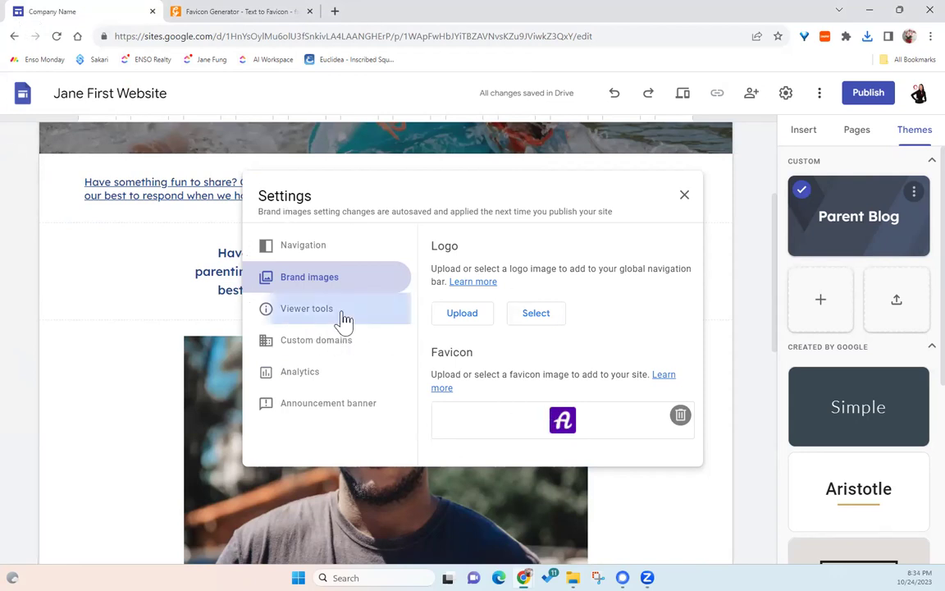
- Move past Viewer tools and Custom domains to the Announcement banner settings
{"action": "left_click", "coordinate": [344, 320]}
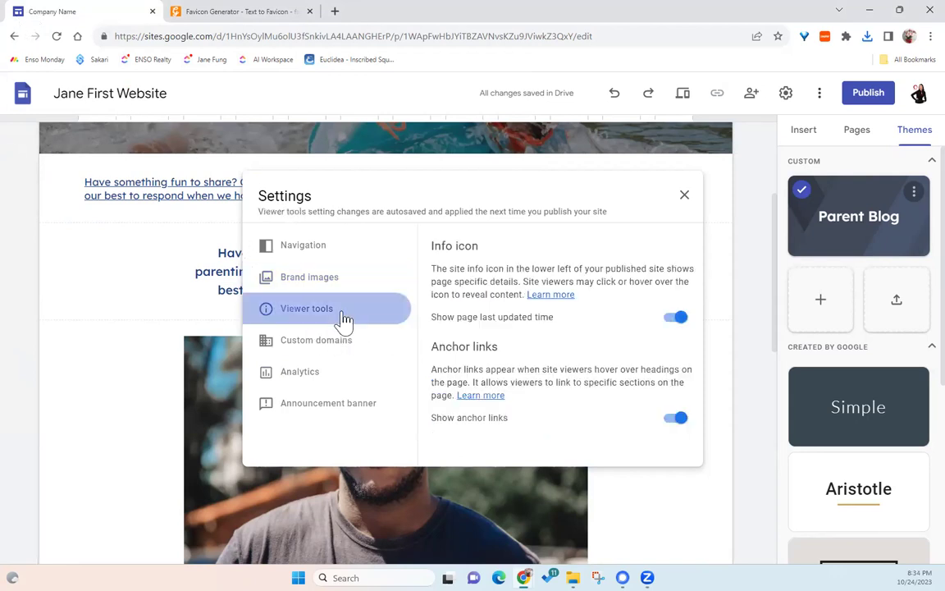
{"action": "left_click", "coordinate": [317, 351]}
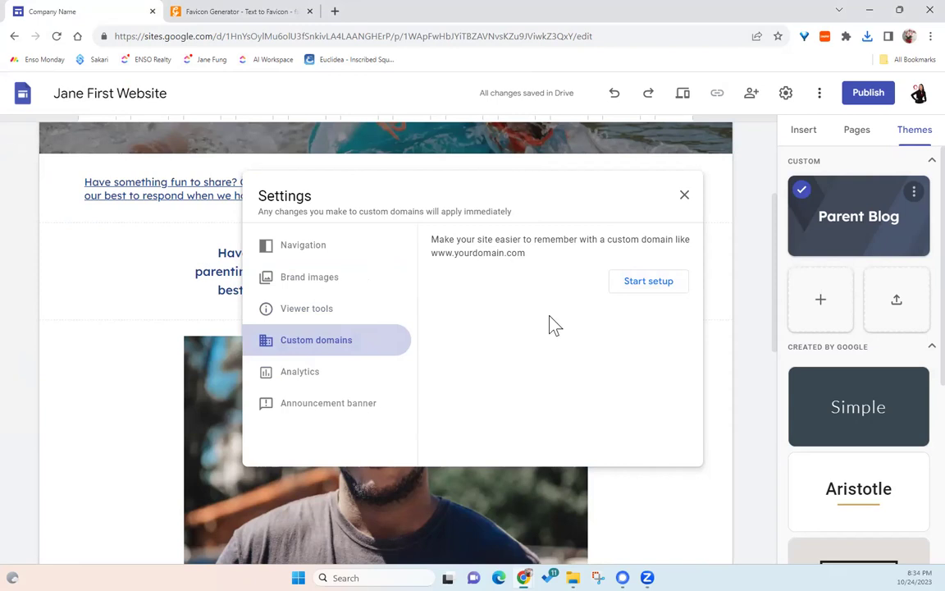
{"action": "left_click", "coordinate": [351, 405]}
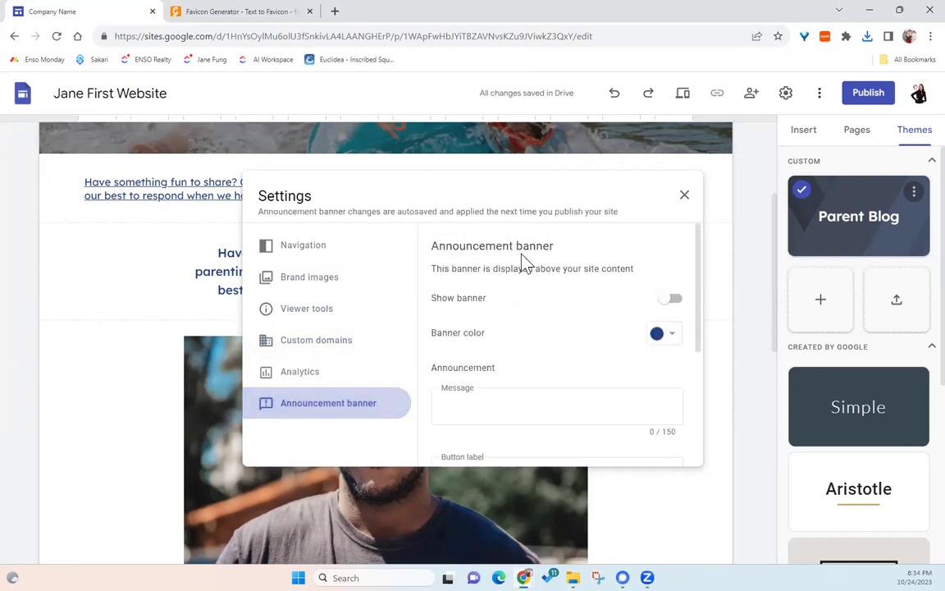
- Turn on a red announcement banner with the message 'We are having a SALE today!!'
{"action": "left_click", "coordinate": [665, 300]}
{"action": "left_click", "coordinate": [665, 333]}
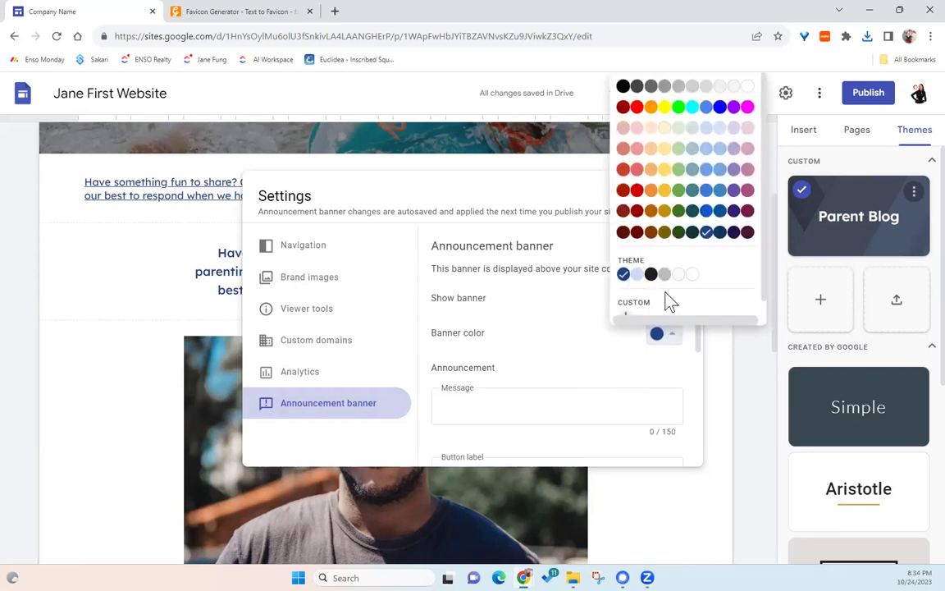
{"action": "left_click", "coordinate": [637, 108]}
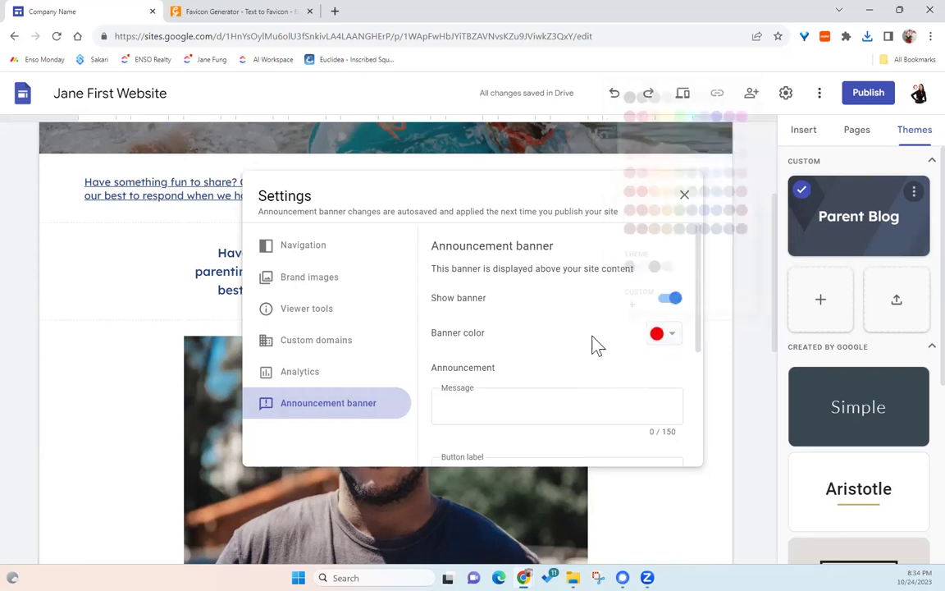
{"action": "left_click", "coordinate": [532, 403]}
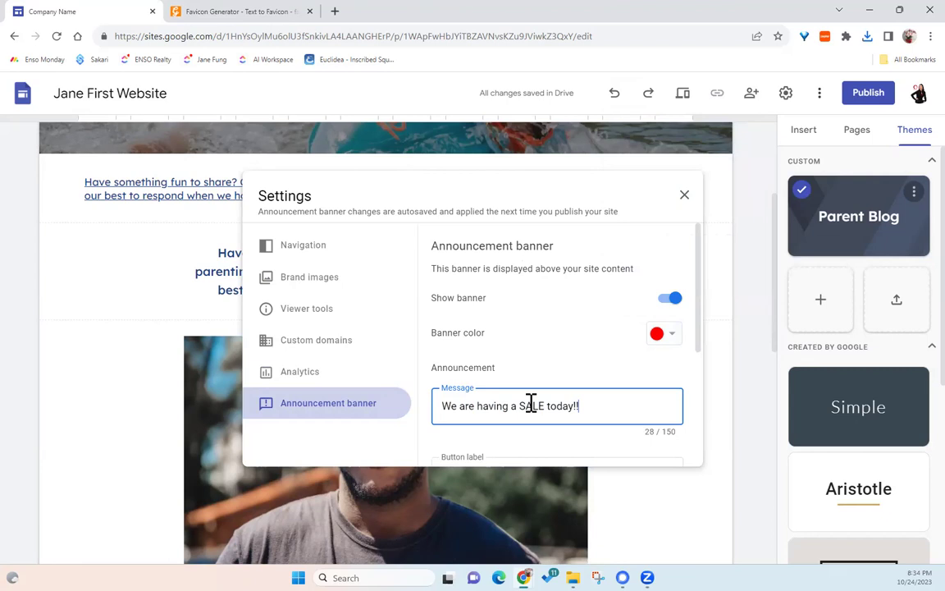
{"action": "scroll", "coordinate": [532, 361], "scroll_direction": "down", "scroll_amount": 2}
- Label the banner button 'Tell me More', link it to Updates in a new tab
{"action": "left_click", "coordinate": [488, 336]}
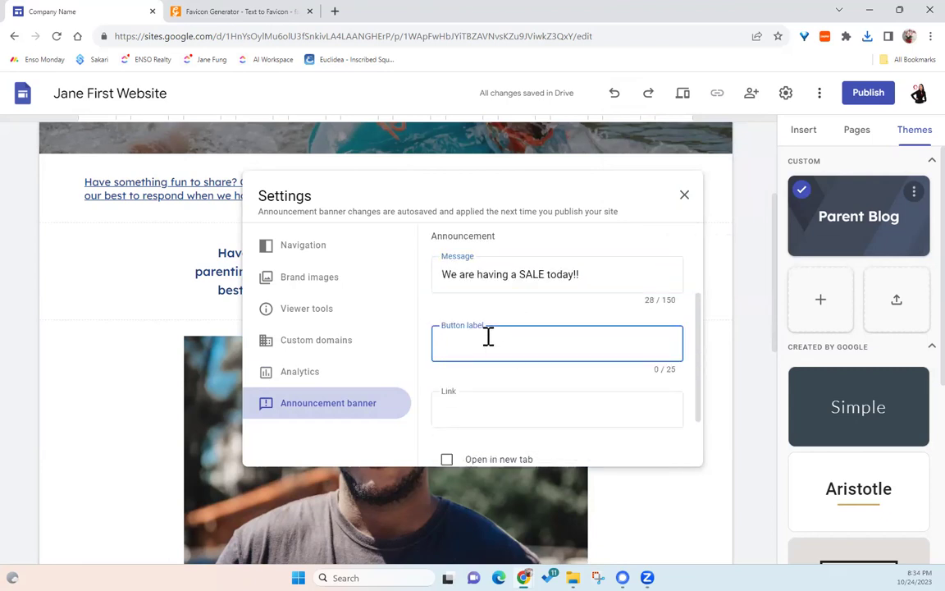
{"action": "type", "text": "Tell me More"}
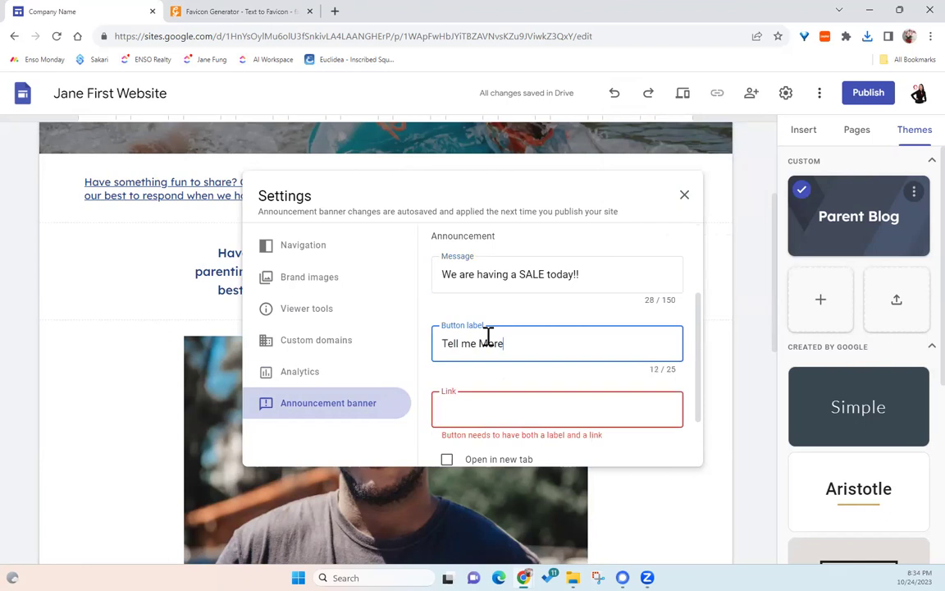
{"action": "key", "text": "BackSpace"}
{"action": "key", "text": "BackSpace"}
{"action": "key", "text": "BackSpace"}
{"action": "key", "text": "BackSpace"}
{"action": "type", "text": "More"}
{"action": "left_click", "coordinate": [502, 415]}
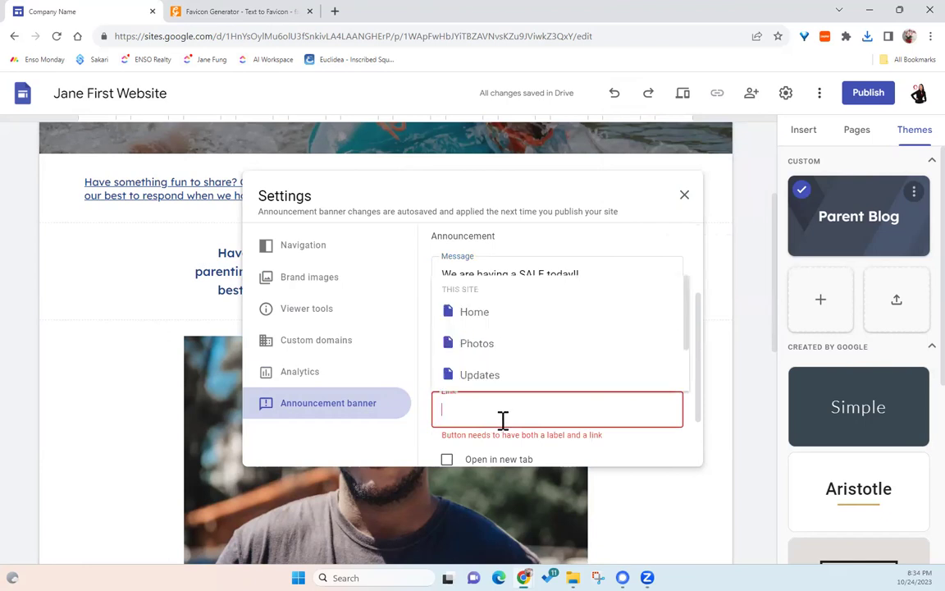
{"action": "left_click", "coordinate": [486, 380]}
{"action": "scroll", "coordinate": [576, 391], "scroll_direction": "down", "scroll_amount": 2}
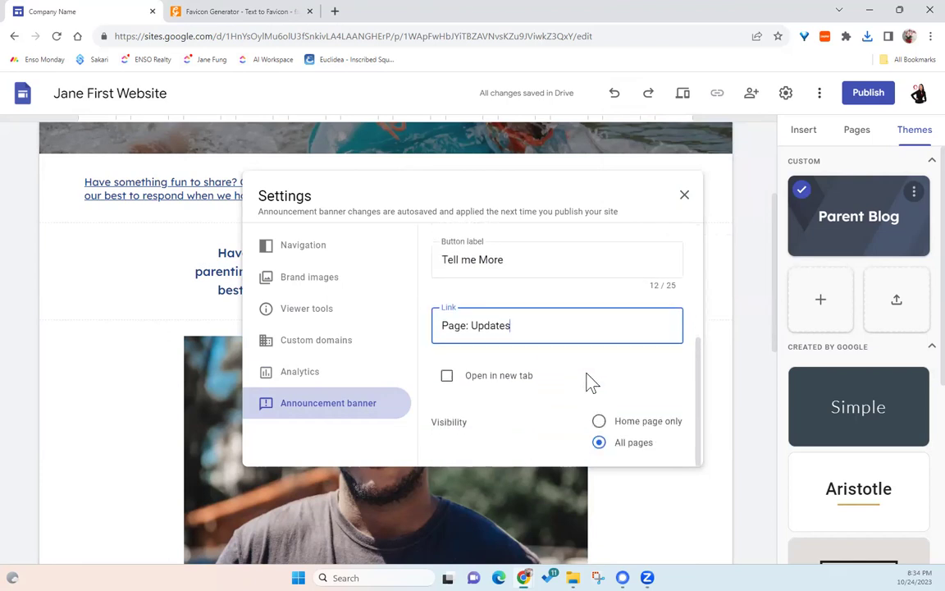
{"action": "left_click", "coordinate": [510, 383]}
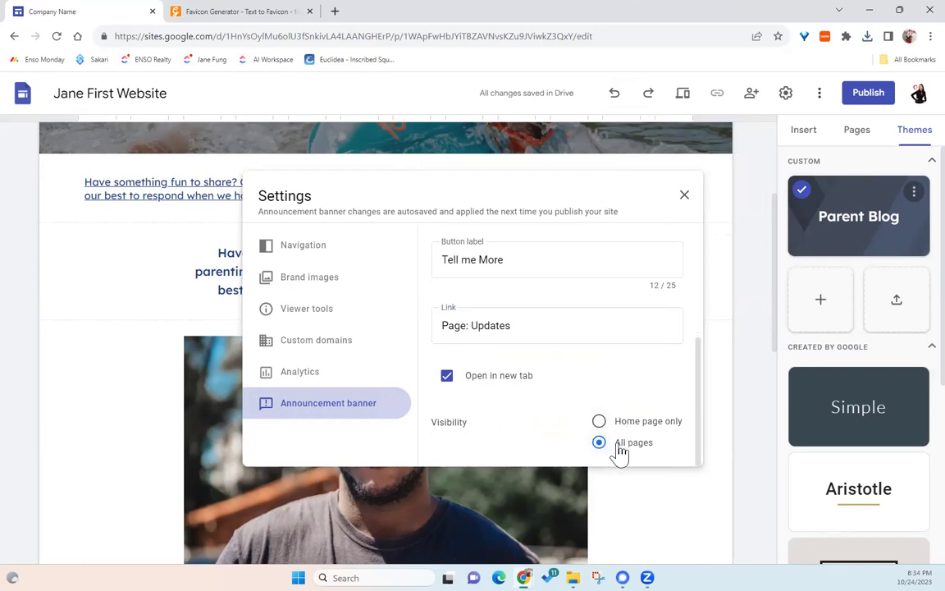
{"action": "left_click", "coordinate": [684, 195]}
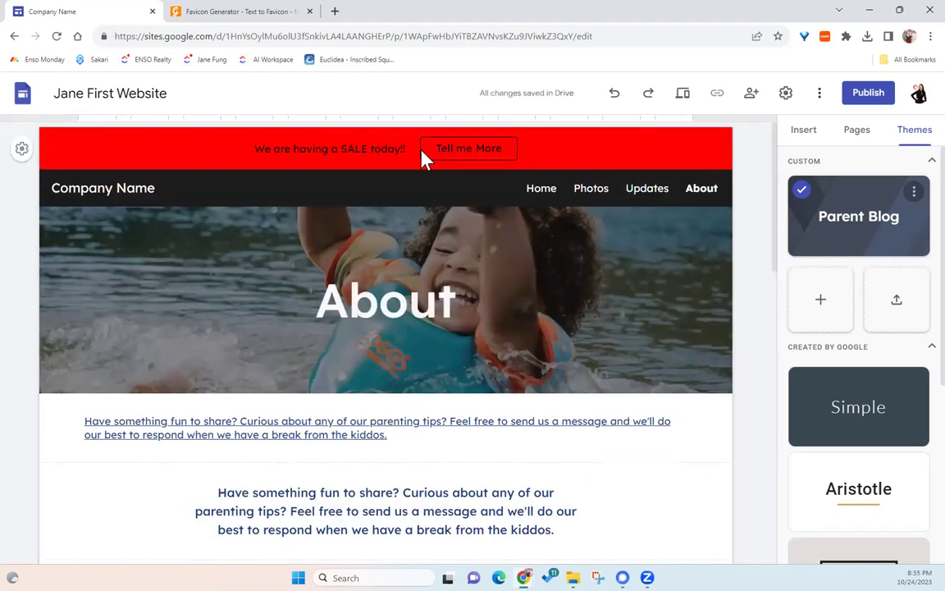
- Test the banner's Tell me More button, then close the access-denied tab
{"action": "left_click", "coordinate": [475, 156]}
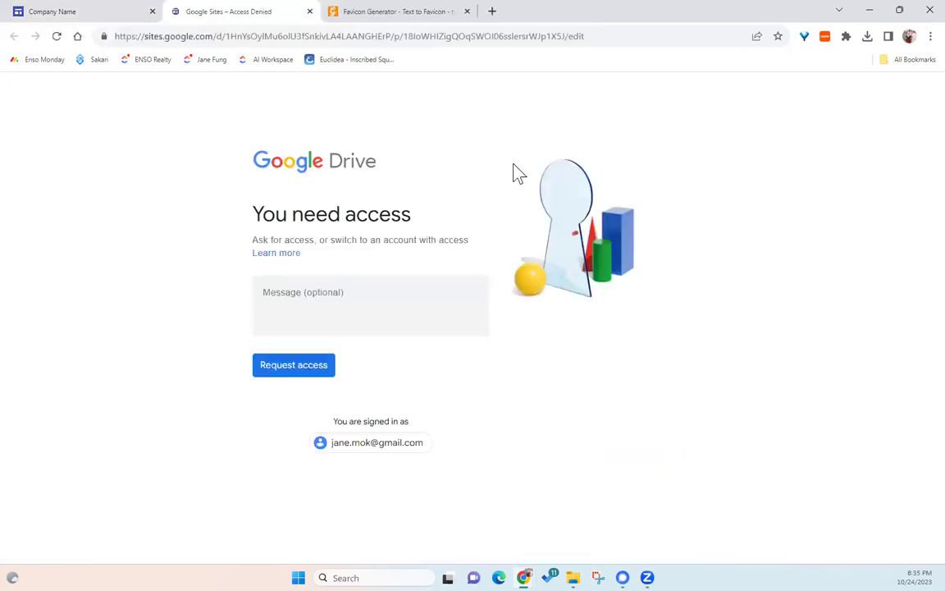
{"action": "left_click", "coordinate": [310, 11]}
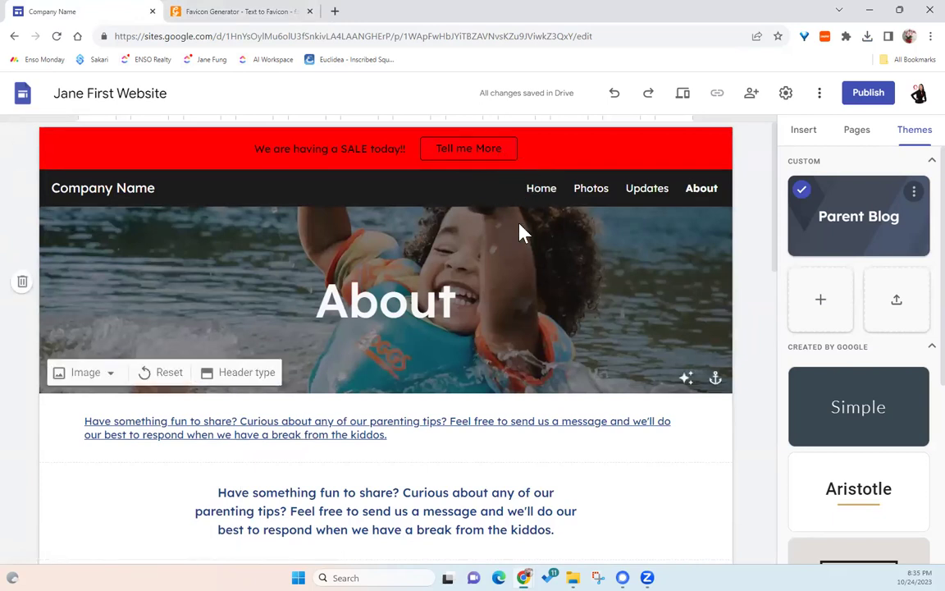
{"action": "scroll", "coordinate": [629, 287], "scroll_direction": "down", "scroll_amount": 3}
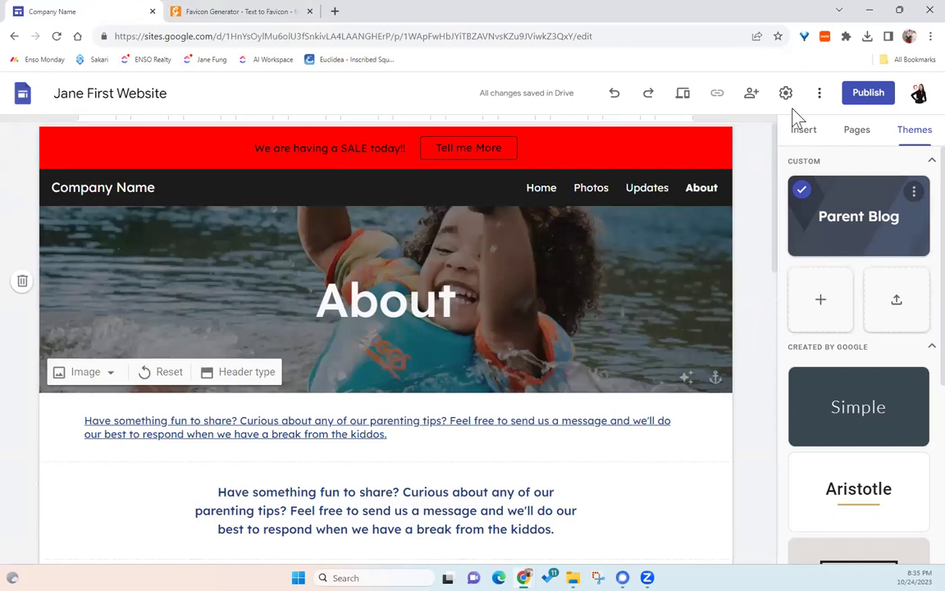
{"action": "scroll", "coordinate": [632, 274], "scroll_direction": "up", "scroll_amount": 3}
- Set the announcement banner to show on the home page only, then go to Home
{"action": "left_click", "coordinate": [786, 94]}
{"action": "left_click", "coordinate": [338, 400]}
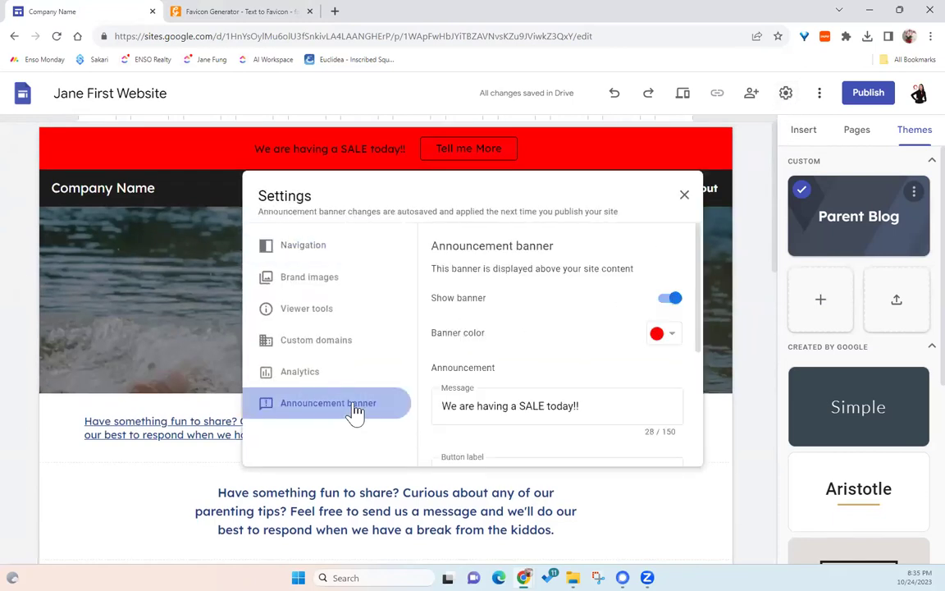
{"action": "scroll", "coordinate": [645, 377], "scroll_direction": "down", "scroll_amount": 5}
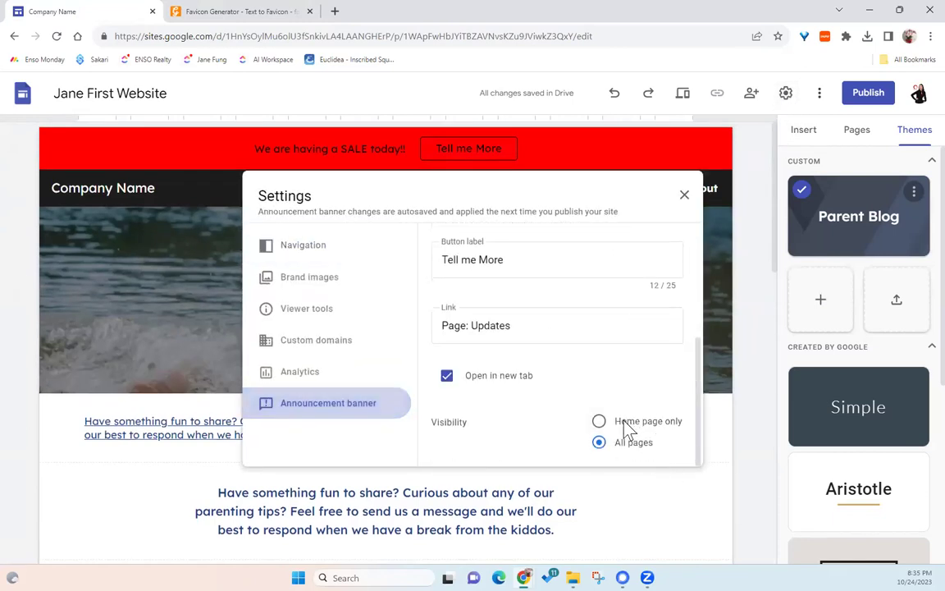
{"action": "left_click", "coordinate": [633, 422]}
{"action": "scroll", "coordinate": [680, 232], "scroll_direction": "up", "scroll_amount": 5}
{"action": "left_click", "coordinate": [685, 195]}
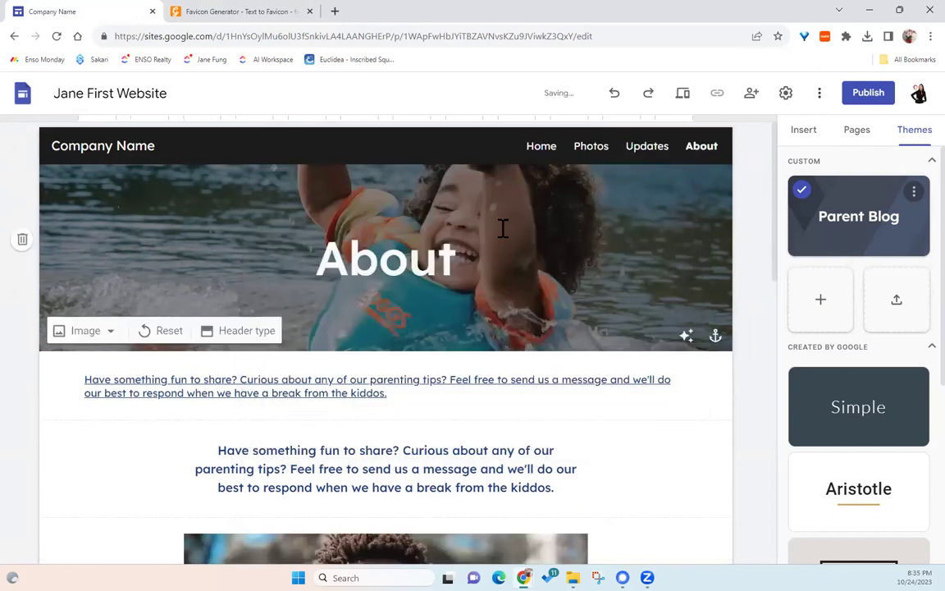
{"action": "left_click", "coordinate": [539, 149]}
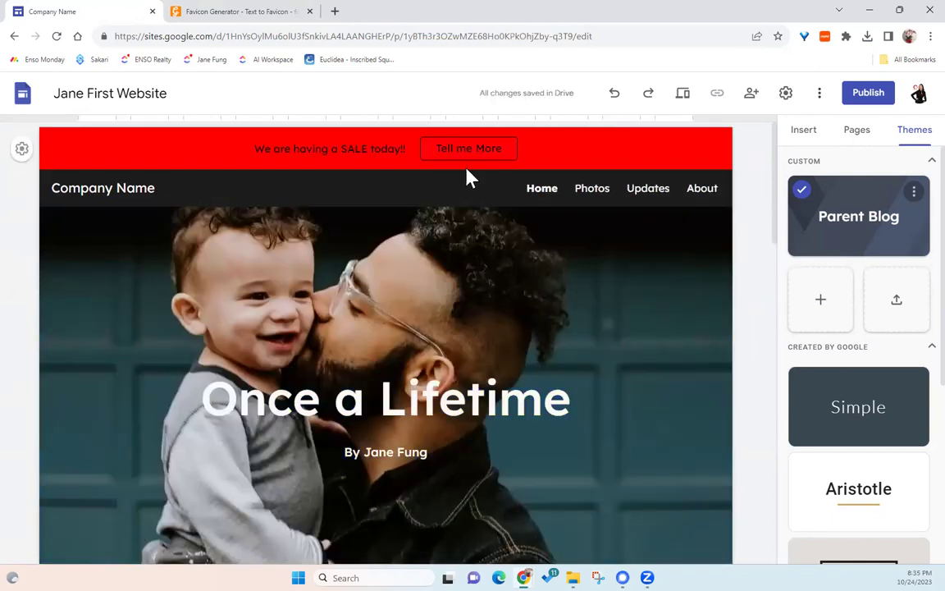
- Publish the site at the web address janewebsite2
{"action": "left_click", "coordinate": [868, 93]}
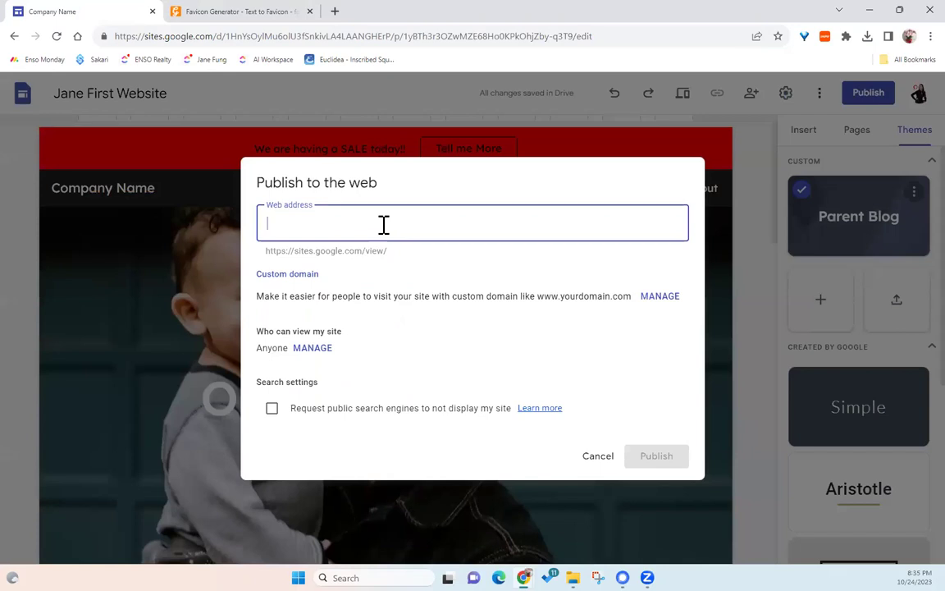
{"action": "type", "text": "j"}
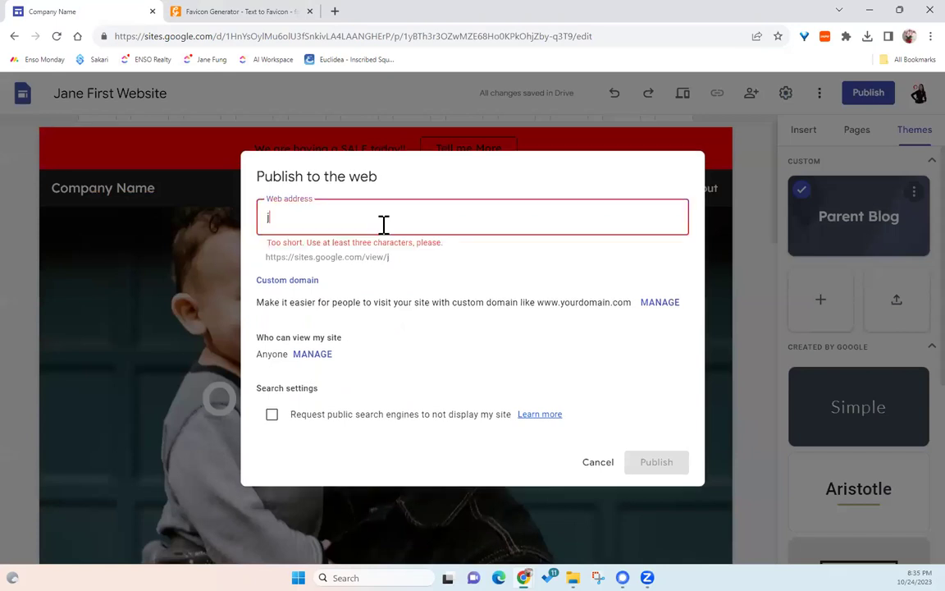
{"action": "type", "text": "ane"}
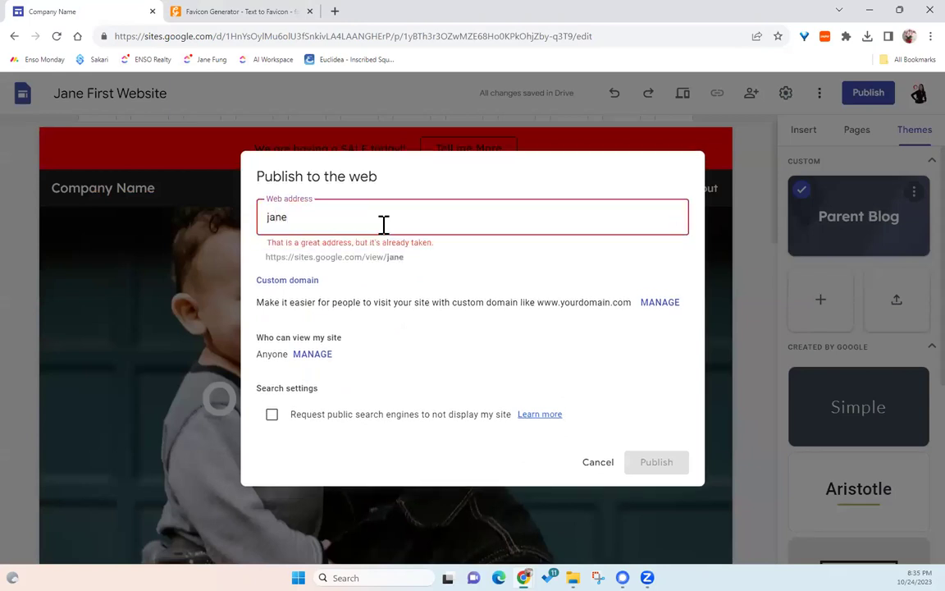
{"action": "type", "text": "website2"}
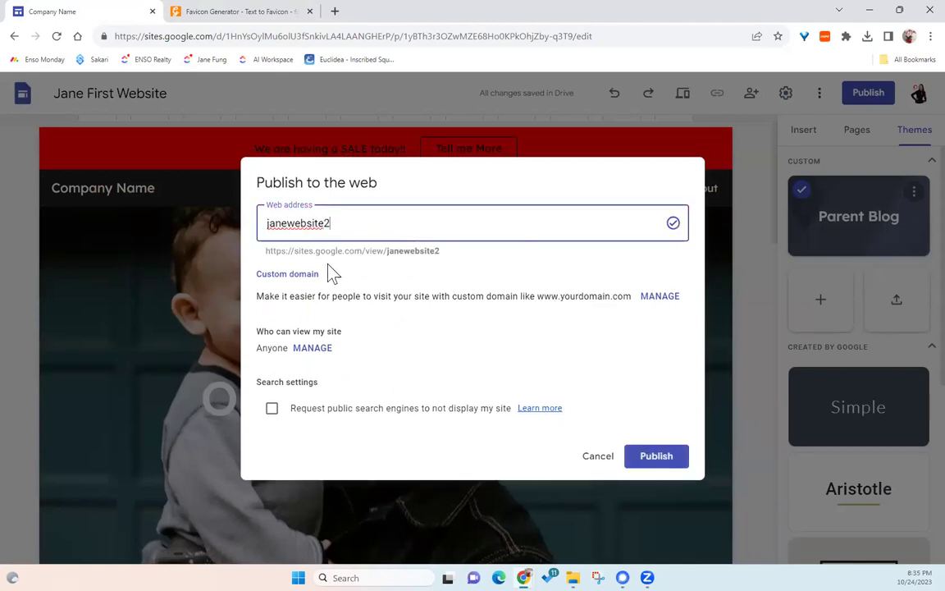
{"action": "left_click", "coordinate": [656, 457]}
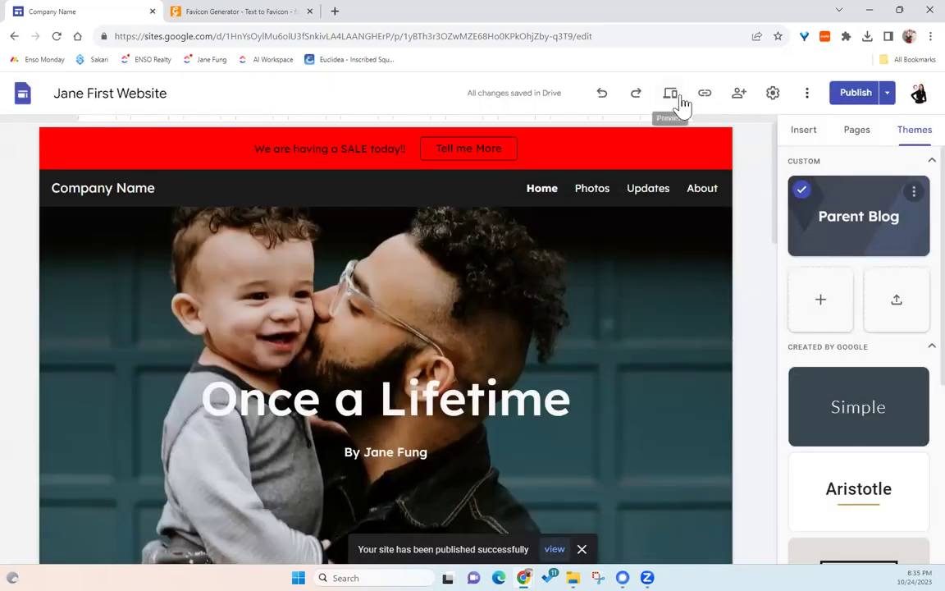
- View the live janewebsite2 site and scroll through its red SALE banner home page
{"action": "left_click", "coordinate": [886, 95]}
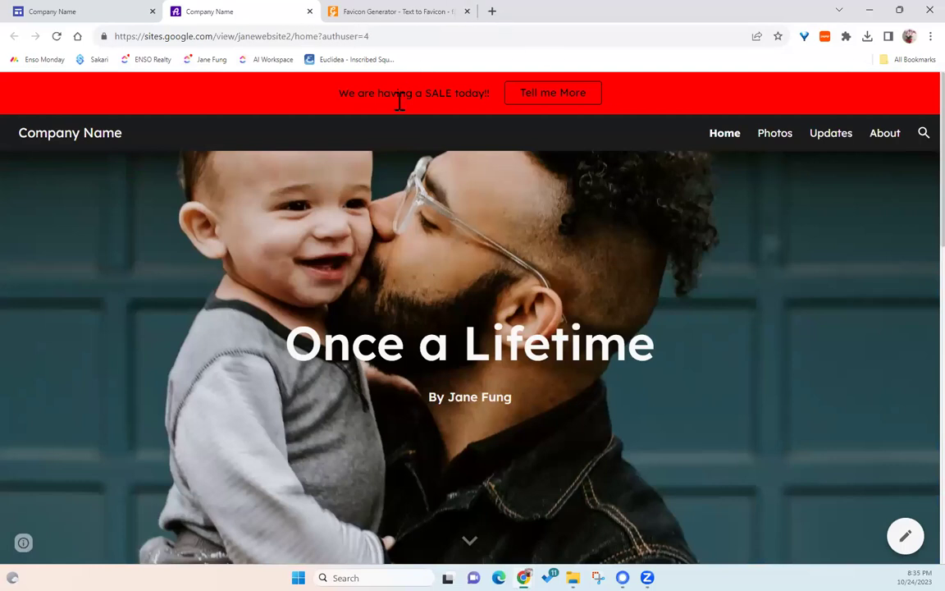
{"action": "scroll", "coordinate": [435, 201], "scroll_direction": "down", "scroll_amount": 15}
{"action": "scroll", "coordinate": [437, 201], "scroll_direction": "up", "scroll_amount": 10}
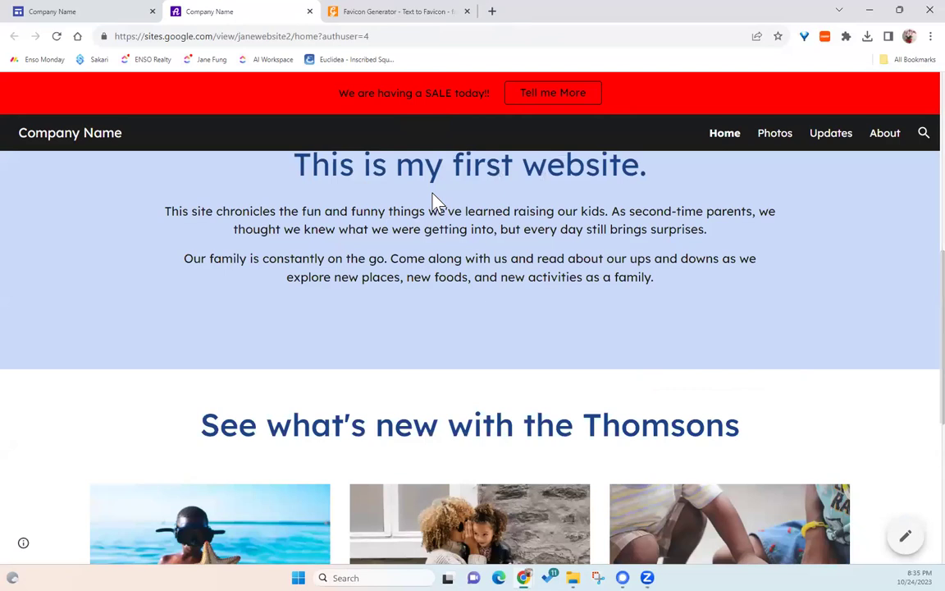
{"action": "scroll", "coordinate": [435, 201], "scroll_direction": "up", "scroll_amount": 5}
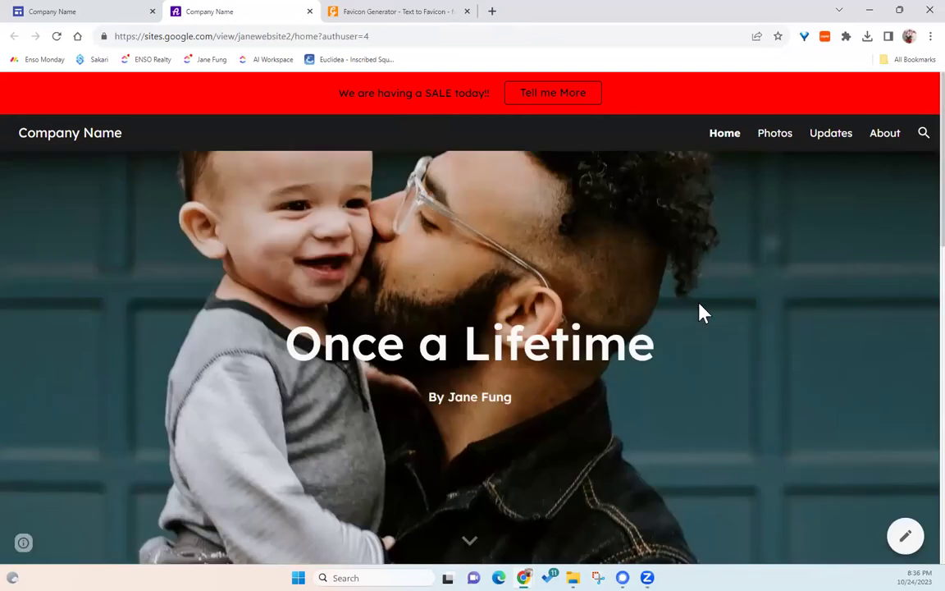